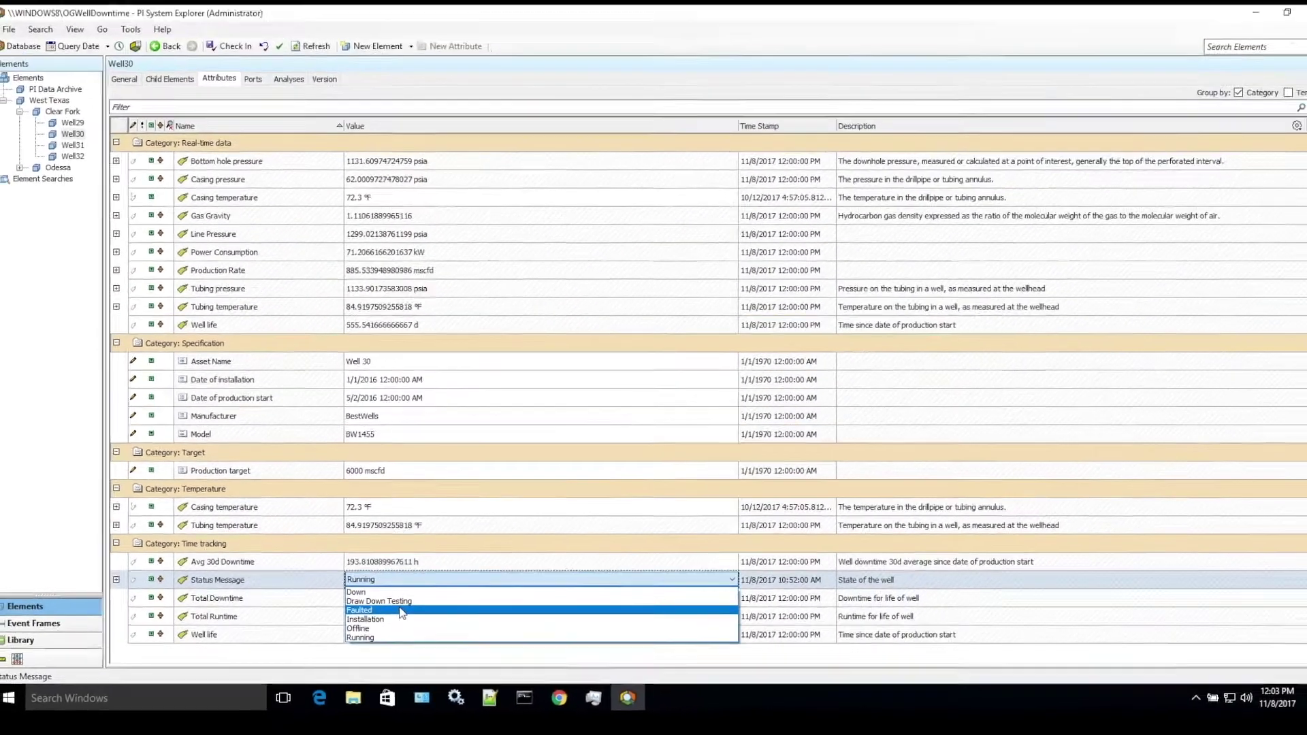
Change Well30's Status Message attribute value to Faulted
click(427, 592)
click(424, 582)
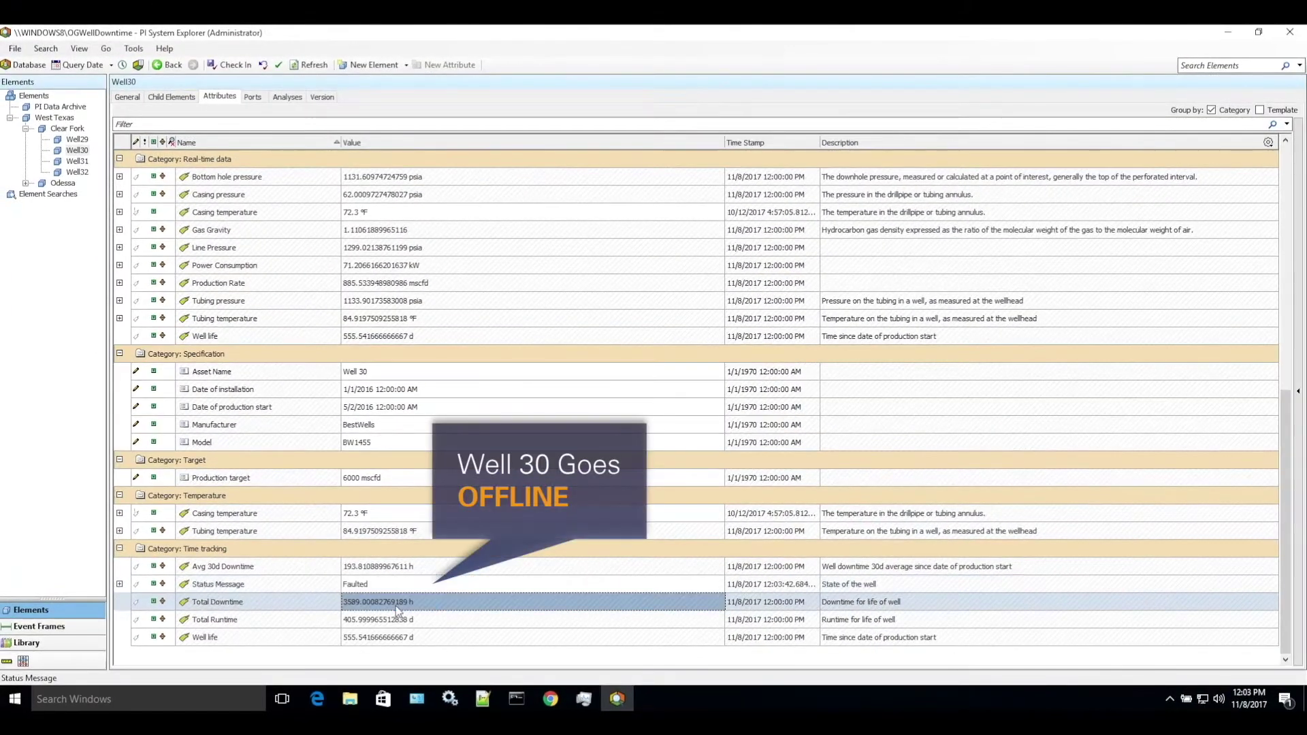
List the Well Downtime event frames, refreshed and sorted newest first by start time
click(62, 627)
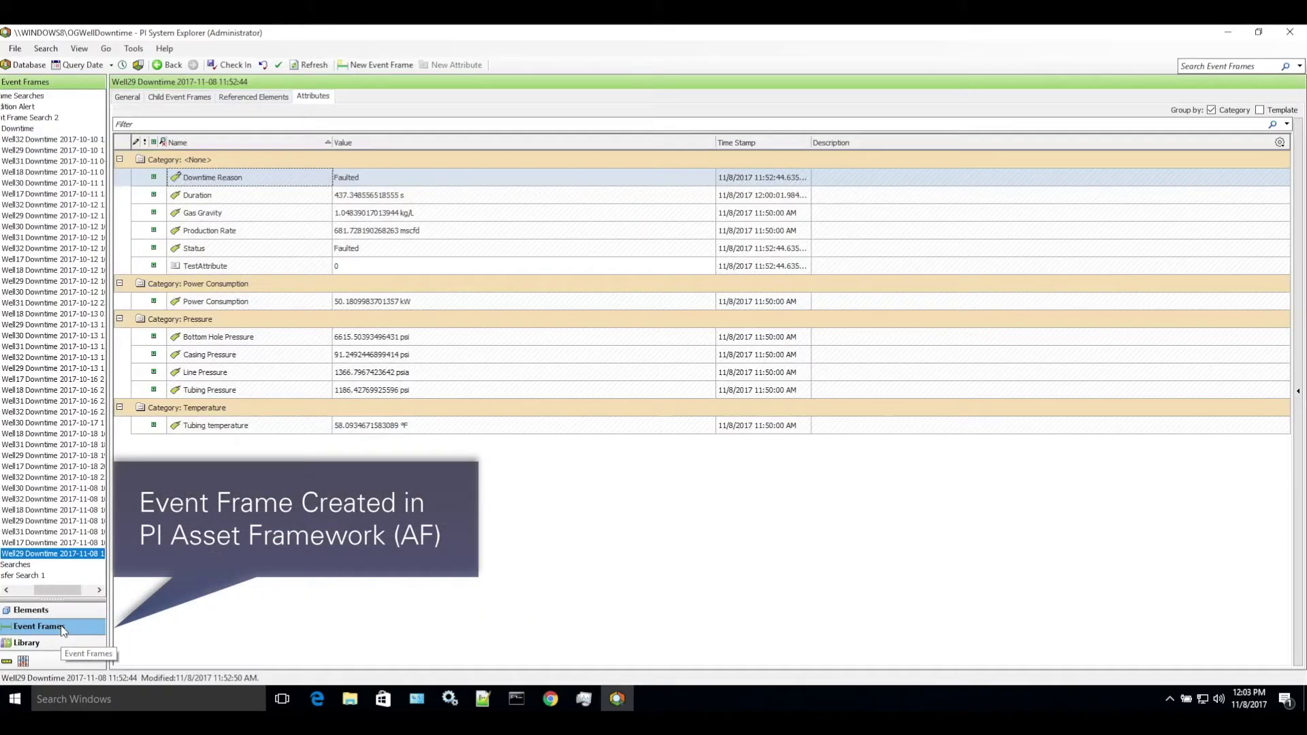
click(30, 129)
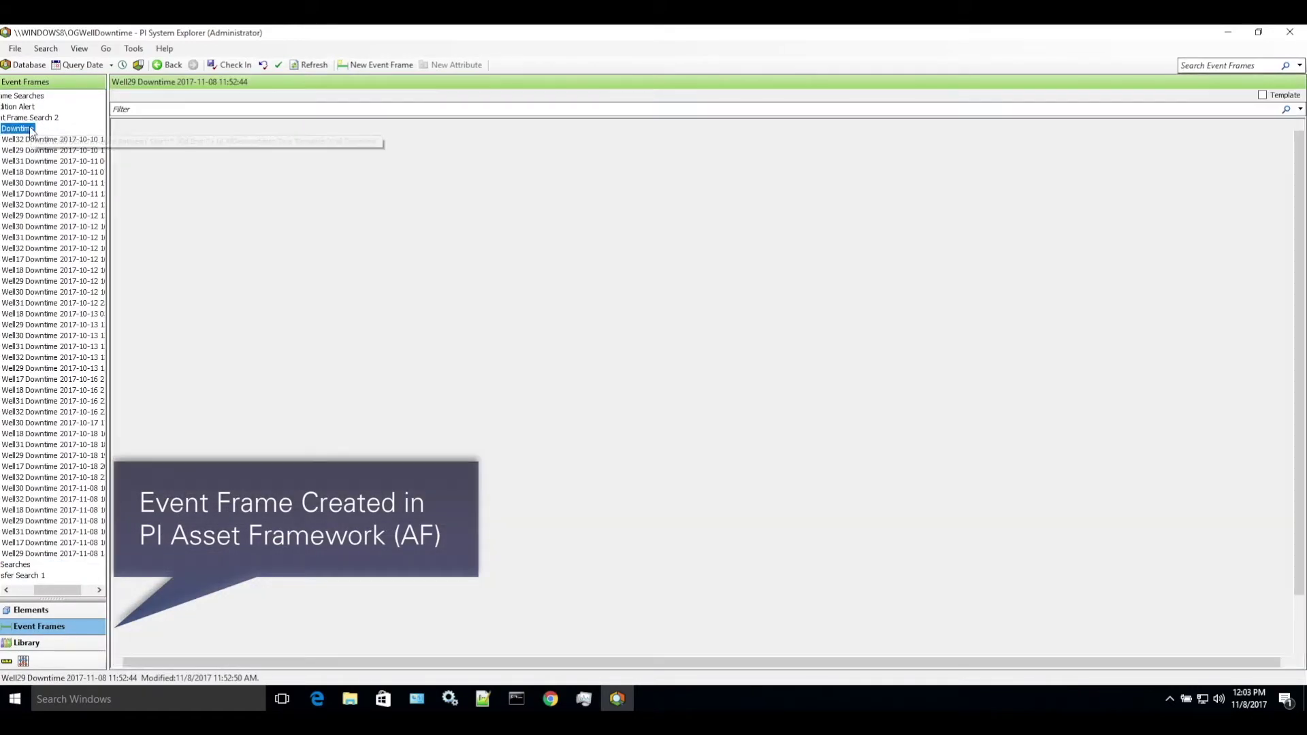
click(546, 128)
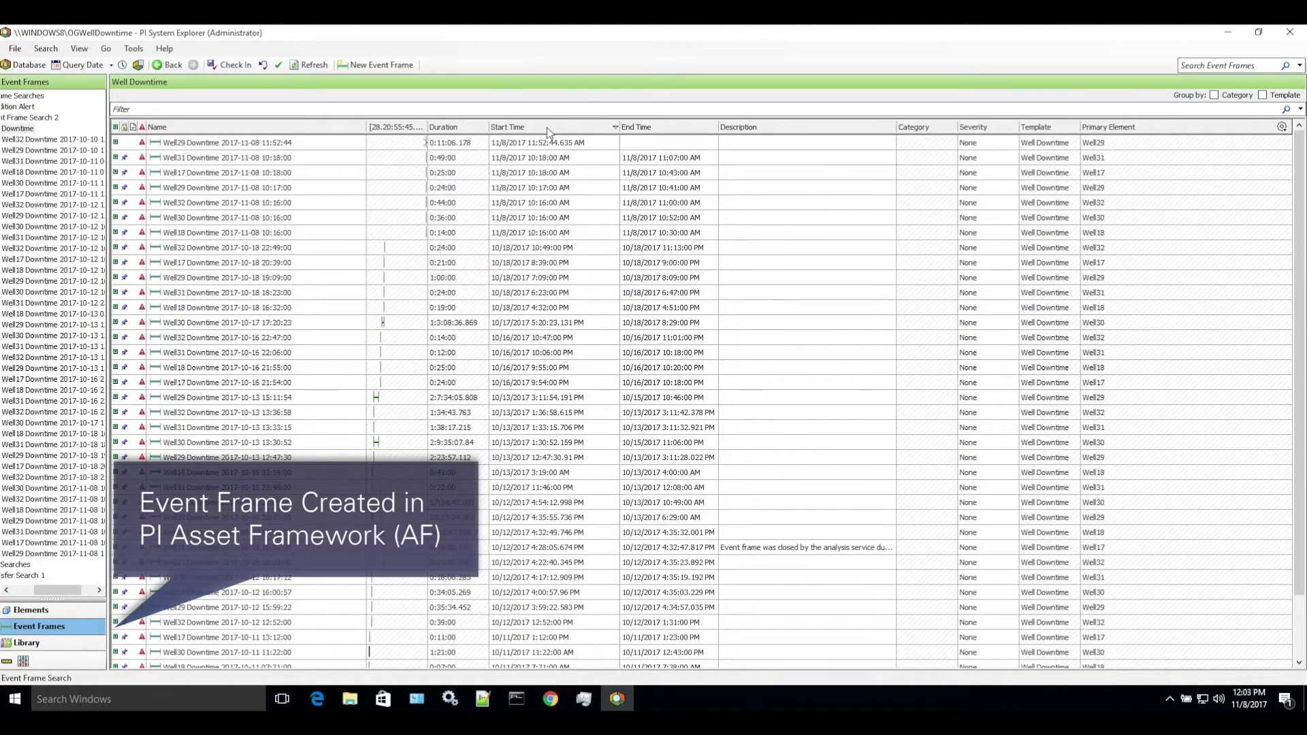
click(309, 61)
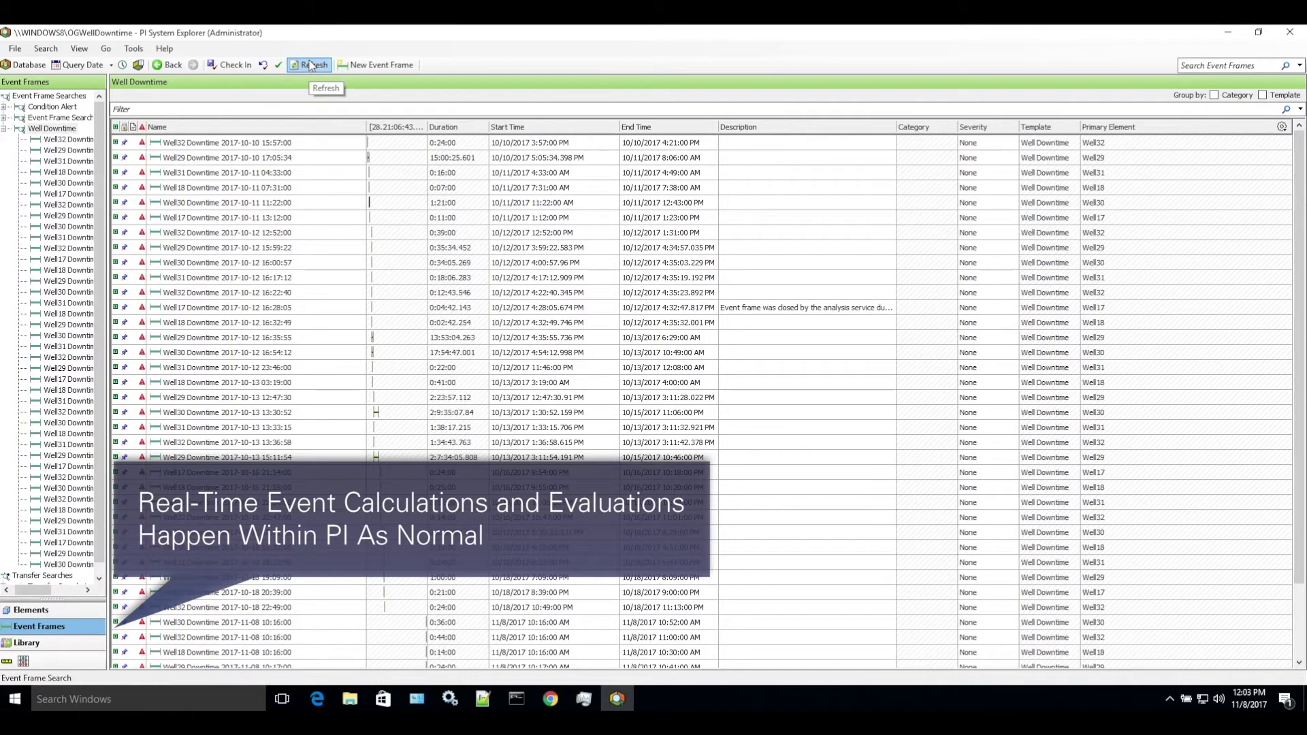
click(311, 66)
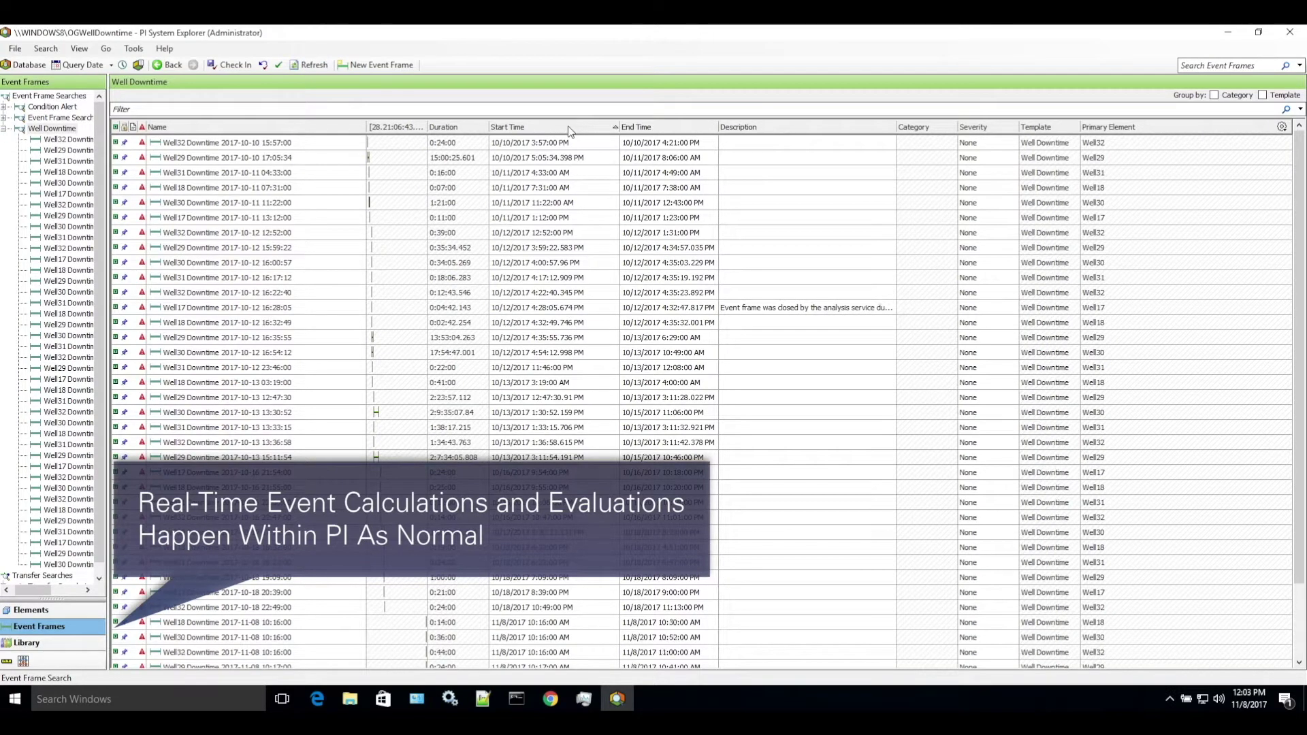
click(567, 126)
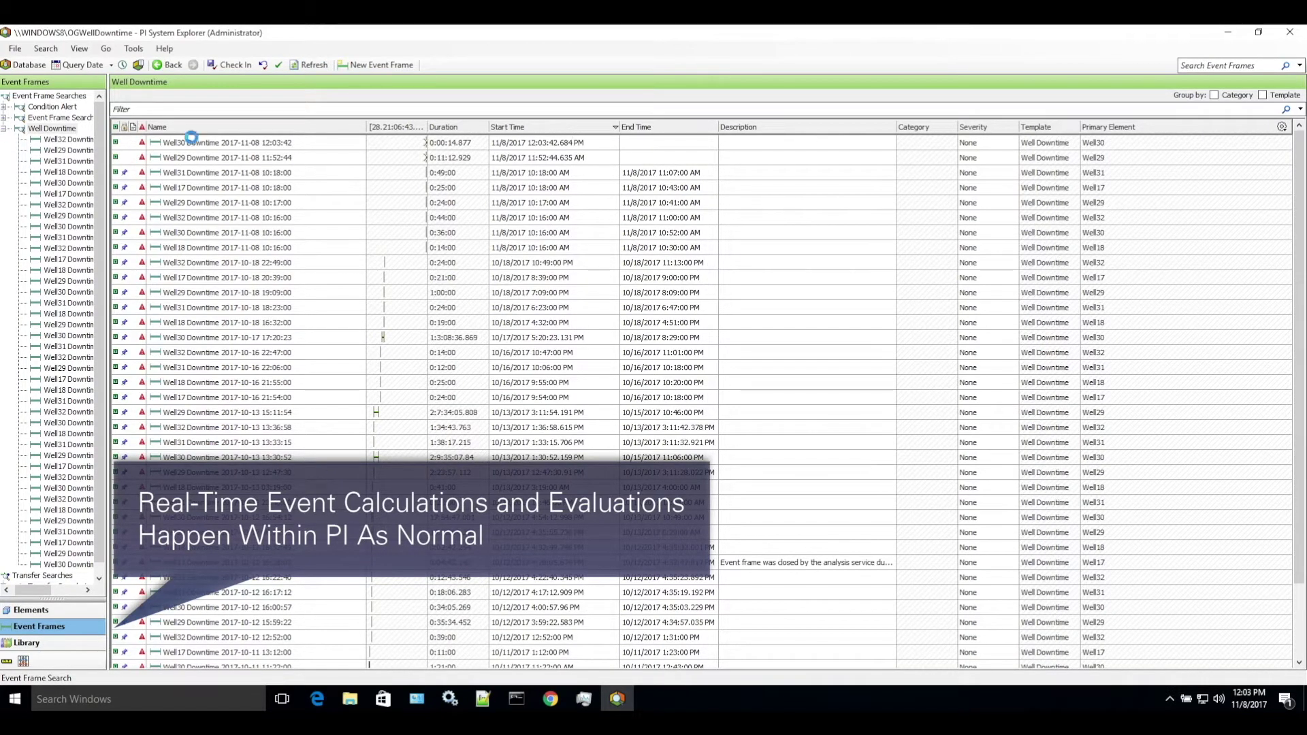
click(183, 144)
double_click(302, 142)
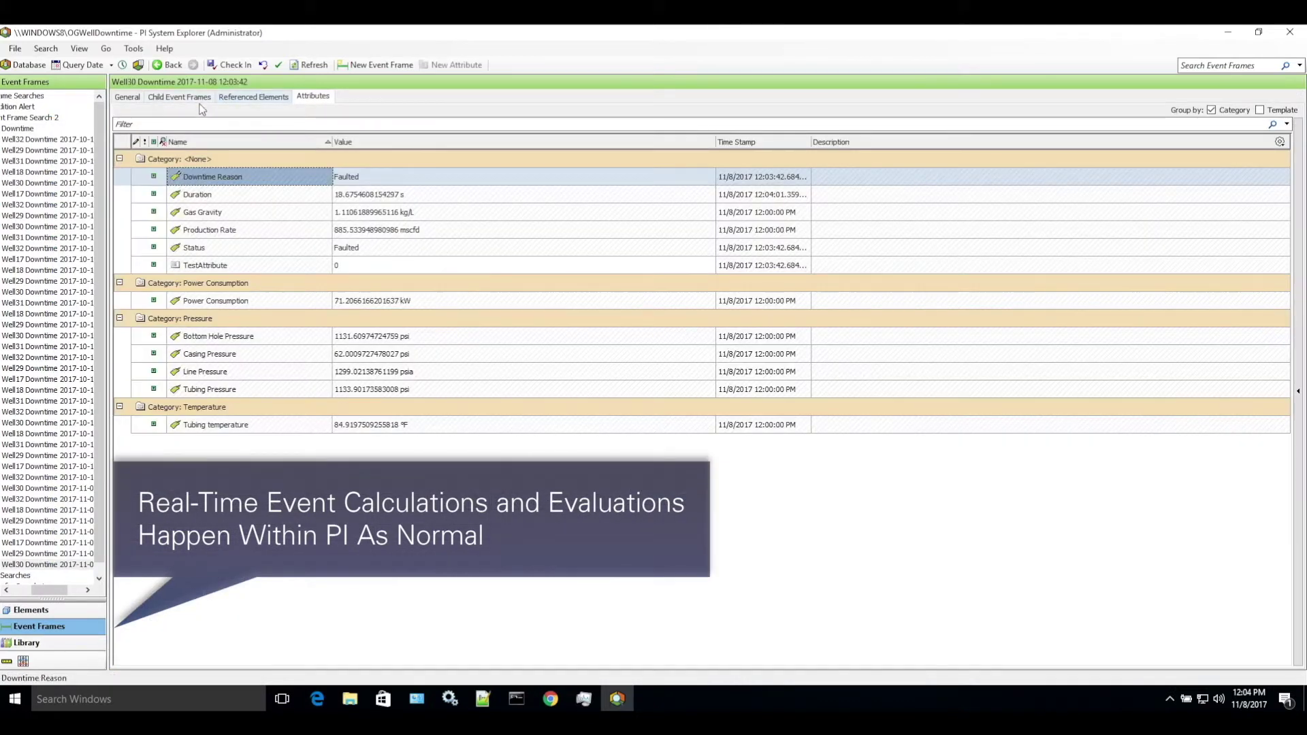
click(127, 98)
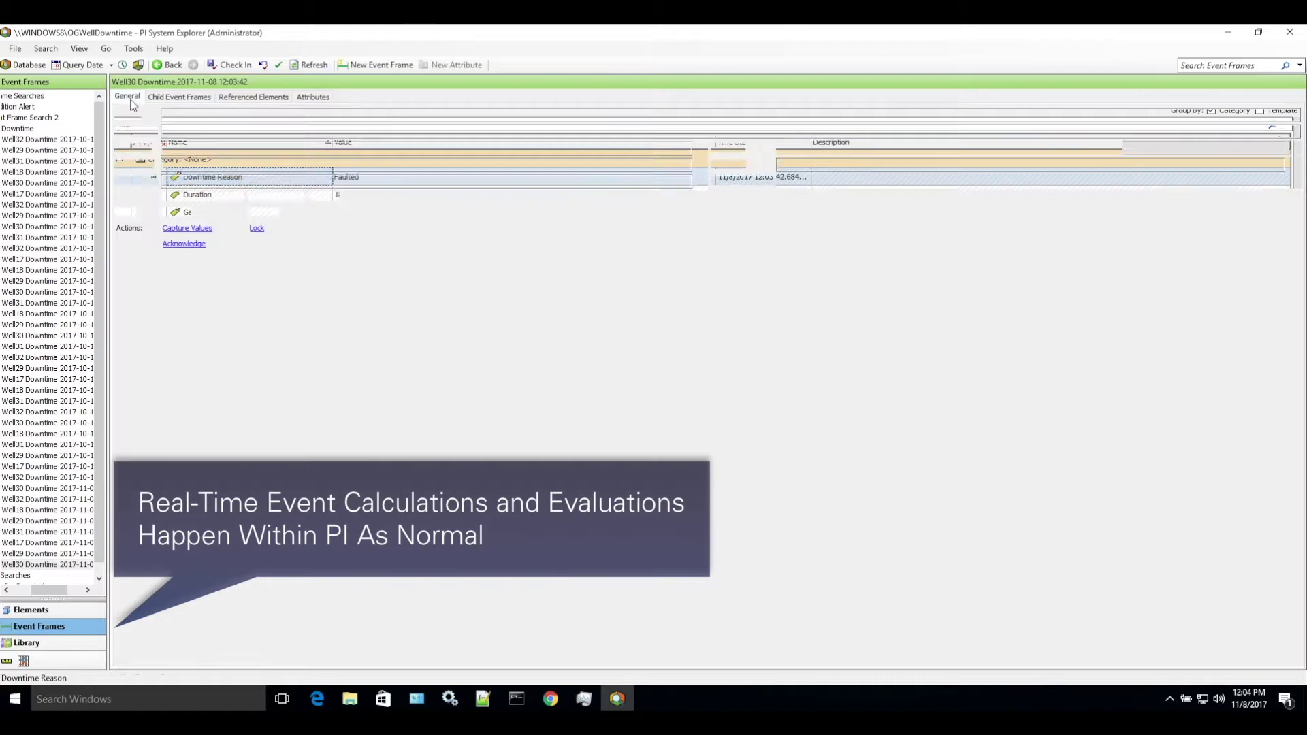
click(316, 97)
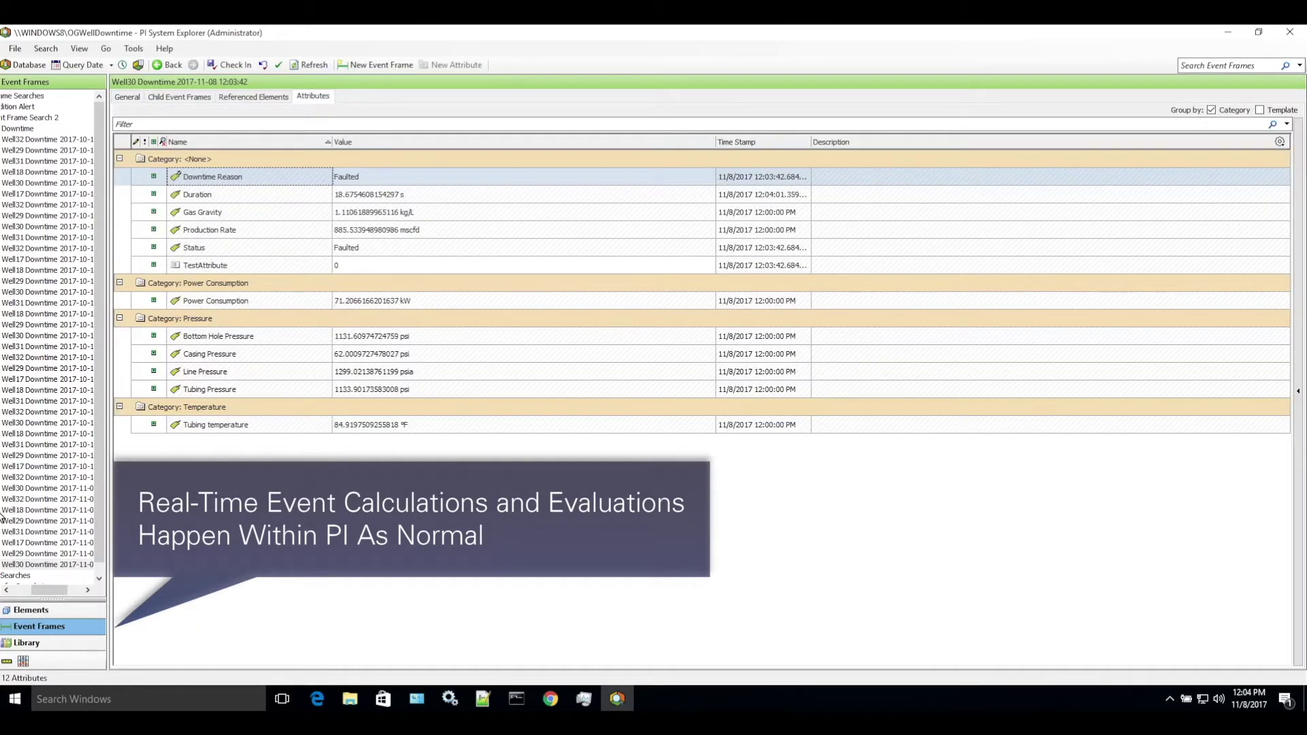
Open the Well30 Downtime log entry on its Well Downtime with inspection form
mouse_move(551, 699)
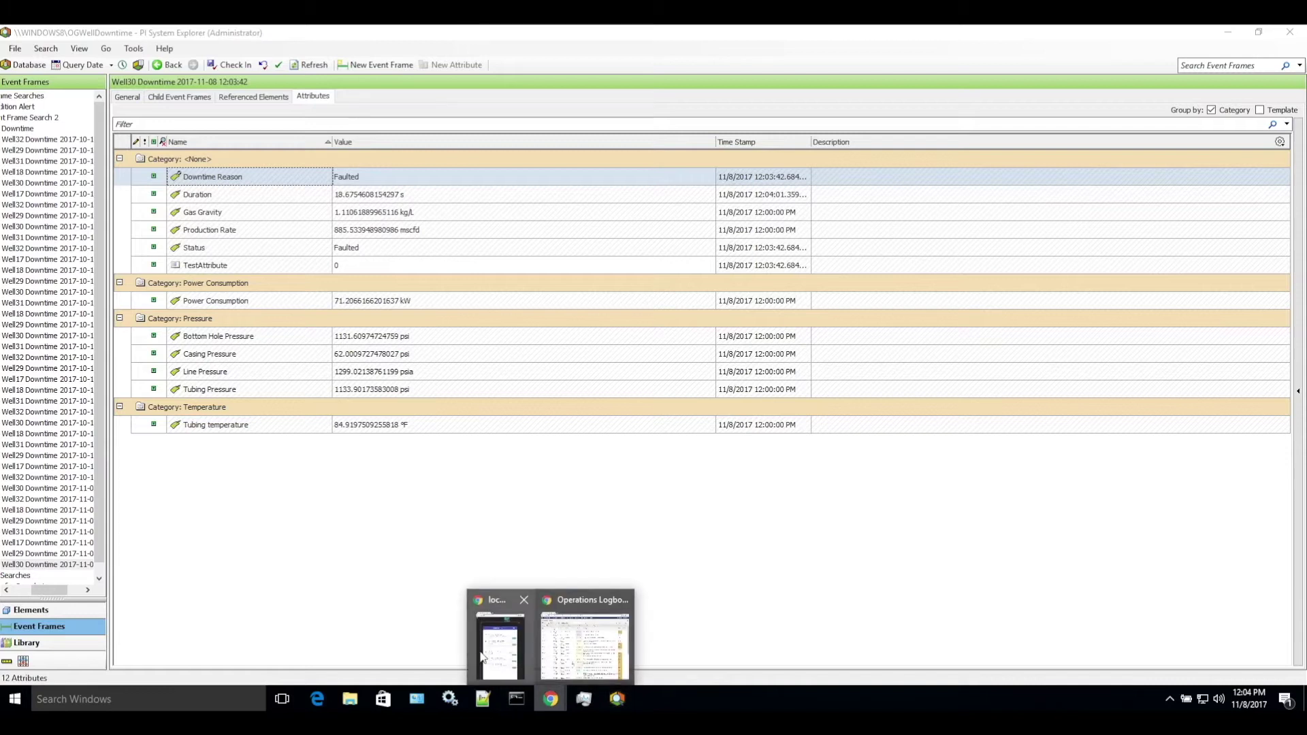
click(566, 648)
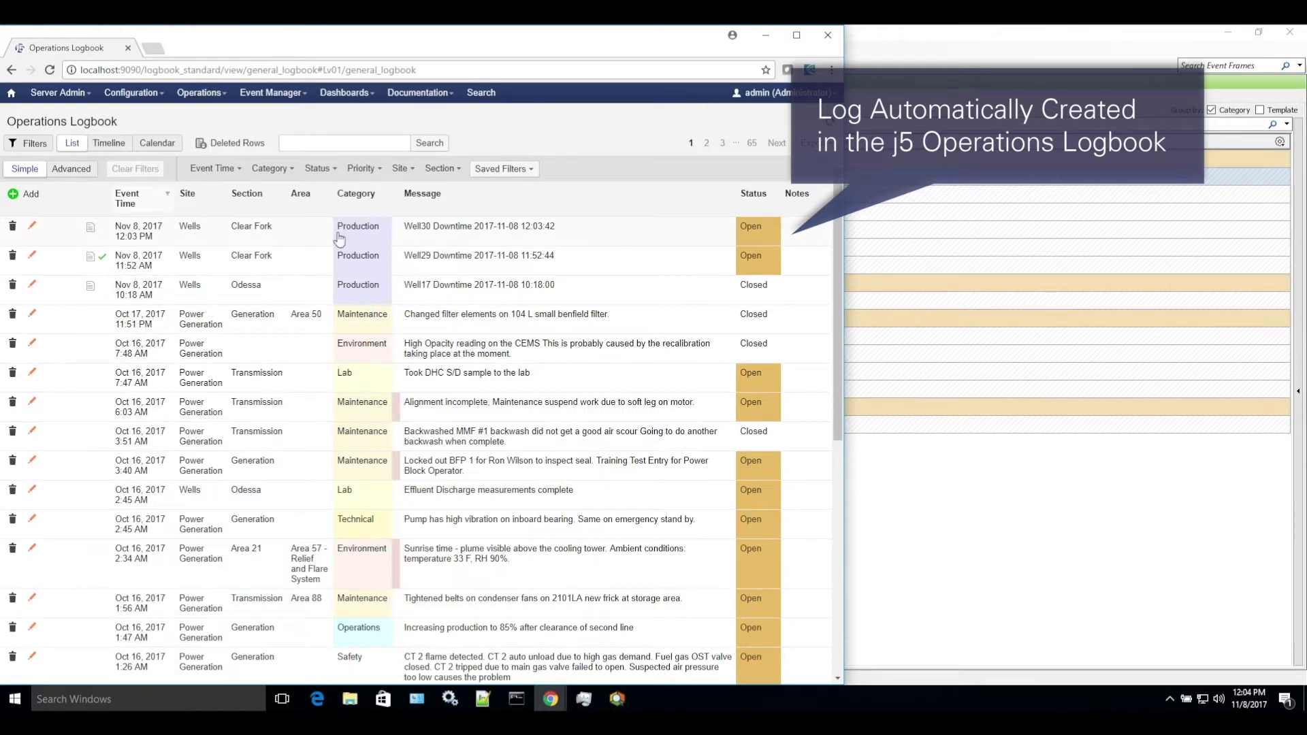
click(285, 232)
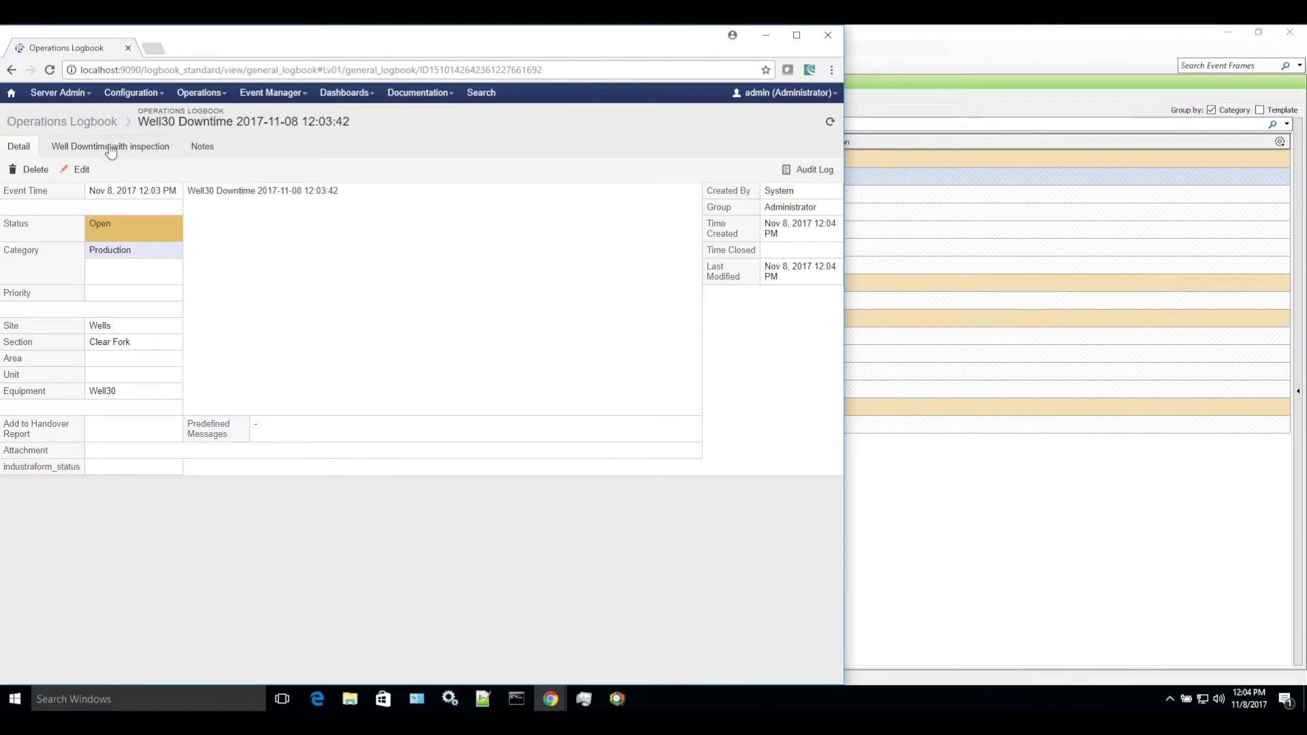
click(111, 148)
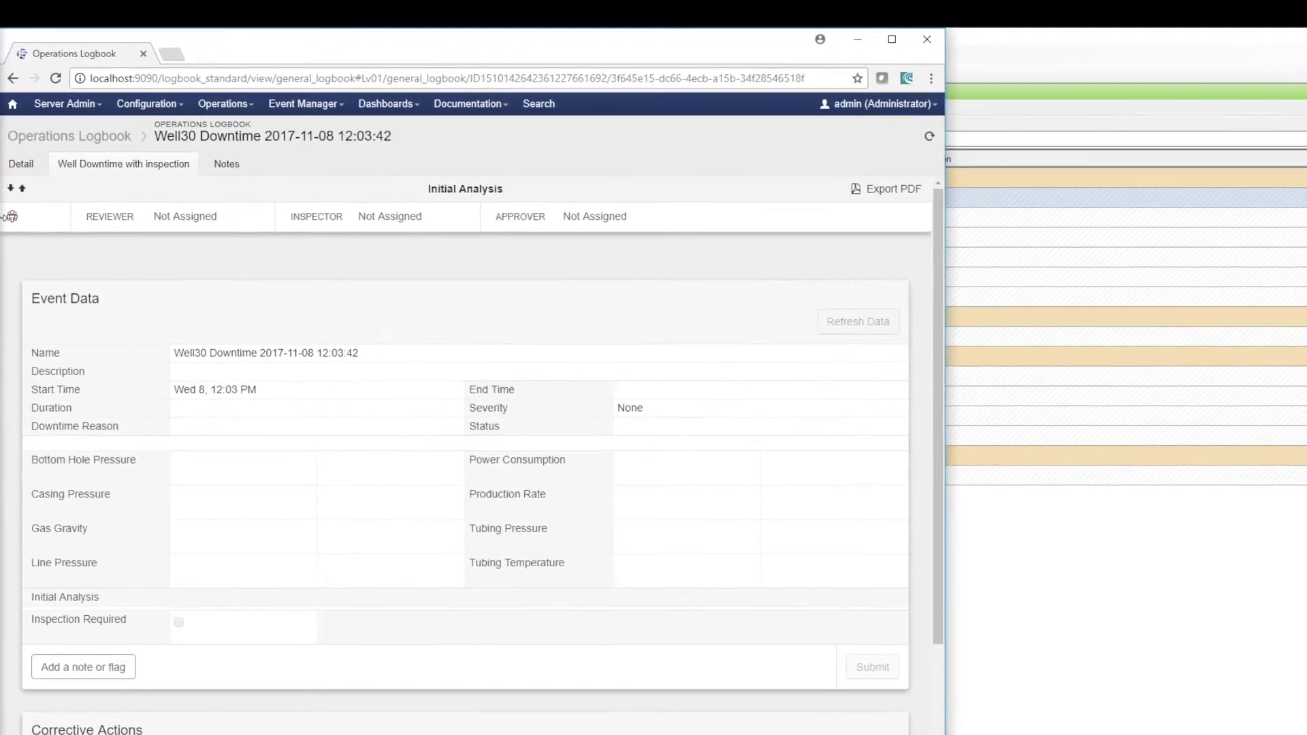
Assign the matching person as the analysis reviewer and save it
click(10, 215)
click(174, 228)
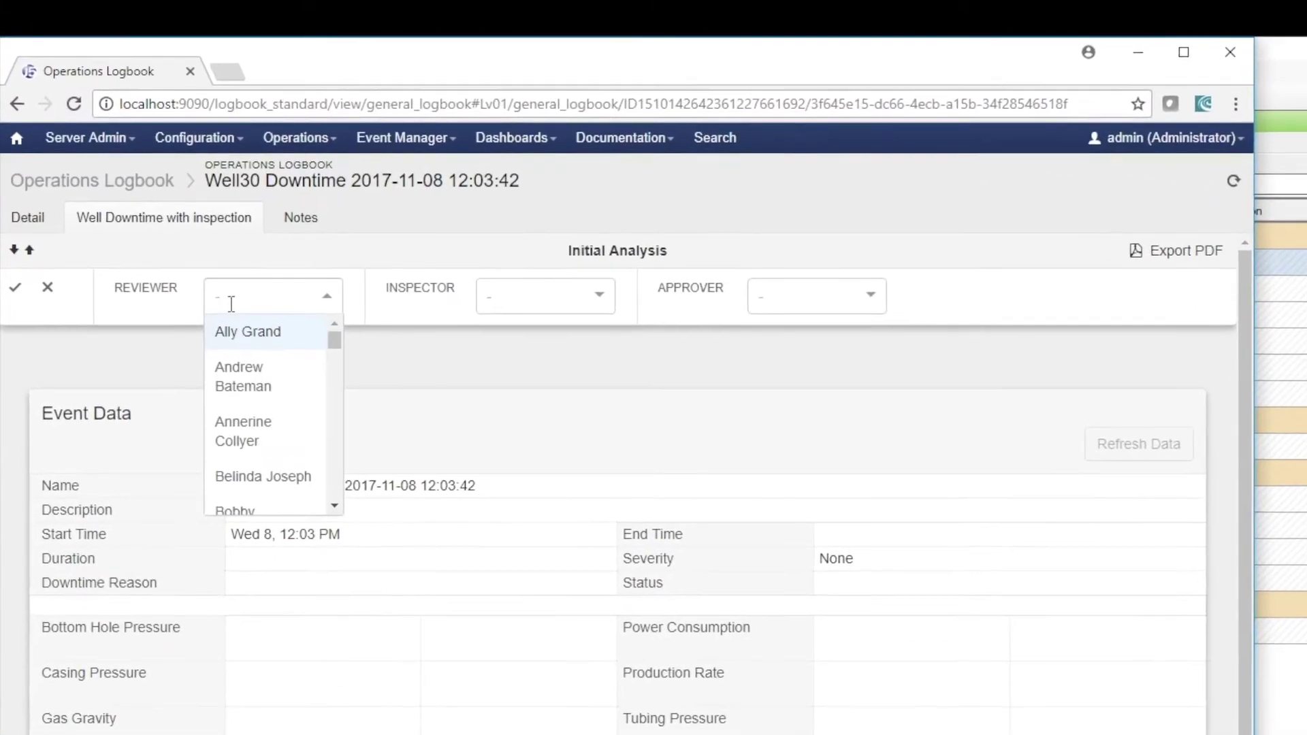
text(nick)
key(BackSpace)
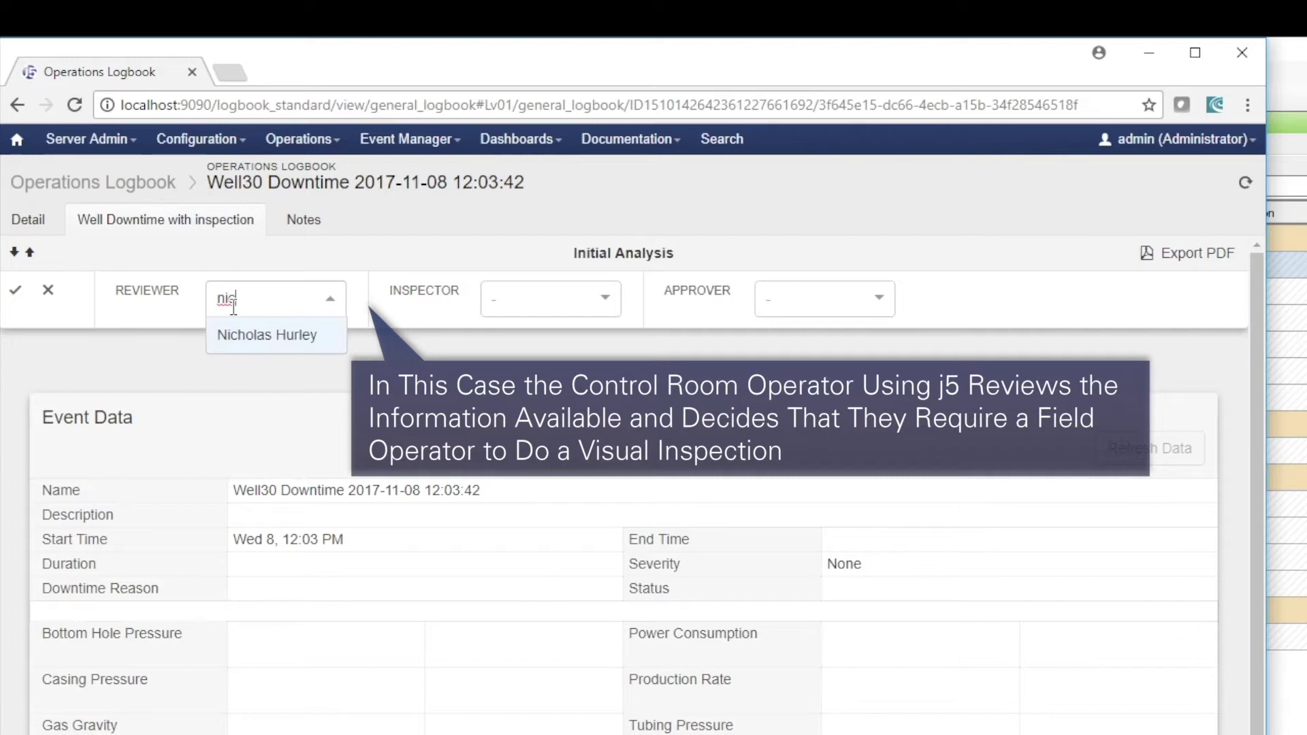
click(317, 344)
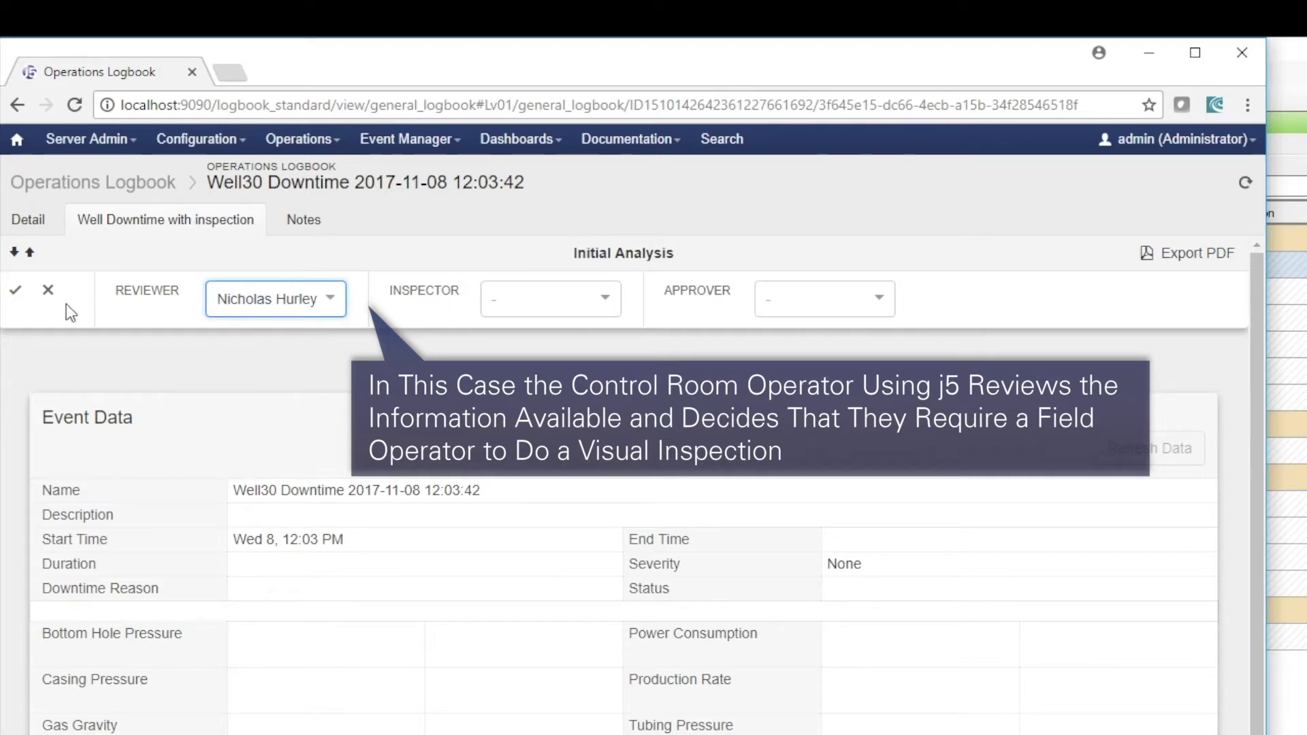
click(15, 289)
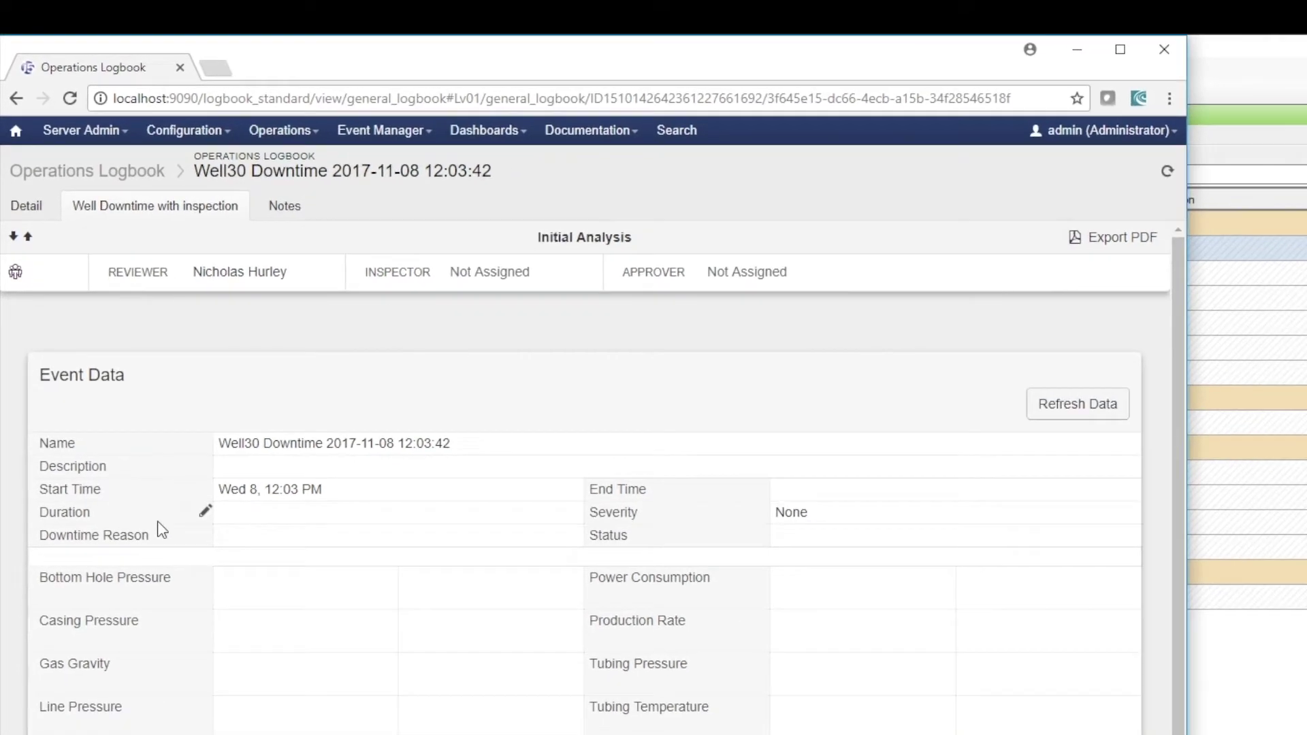
Refresh Event Data from PI and compare it against PI System Explorer's values
click(822, 327)
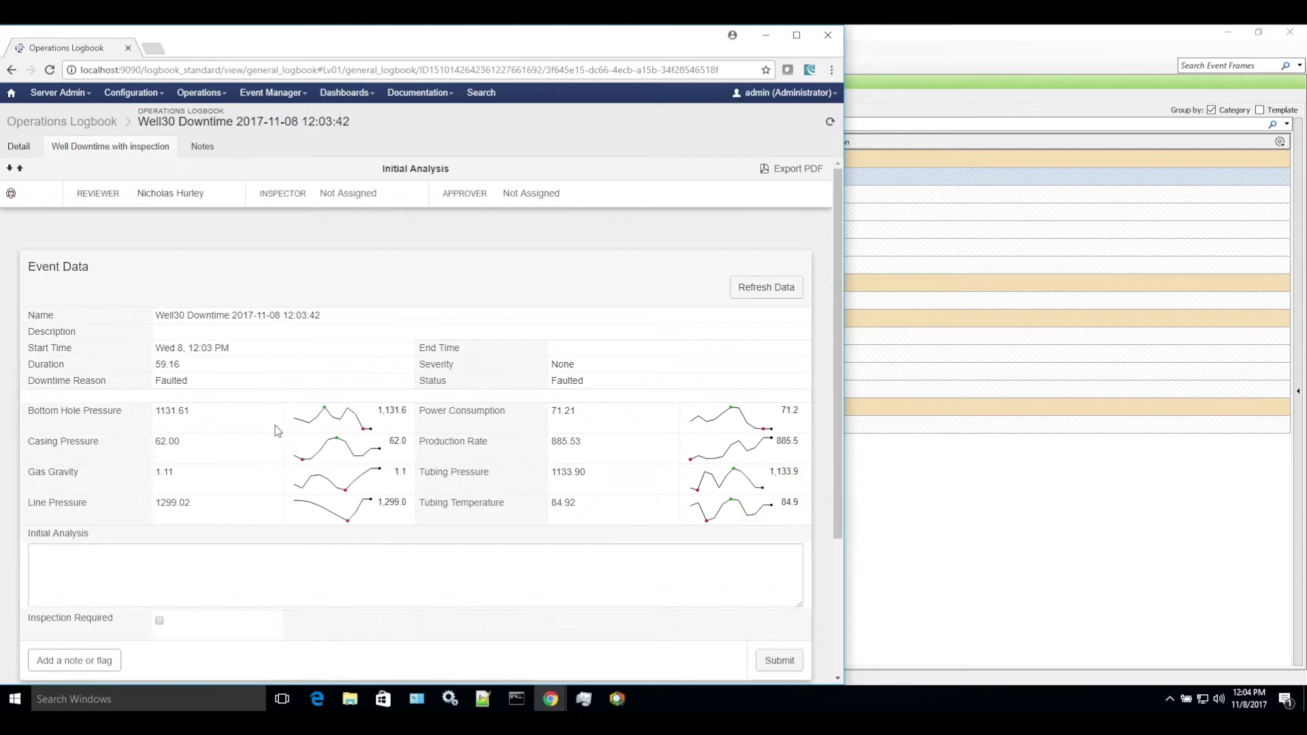
click(997, 514)
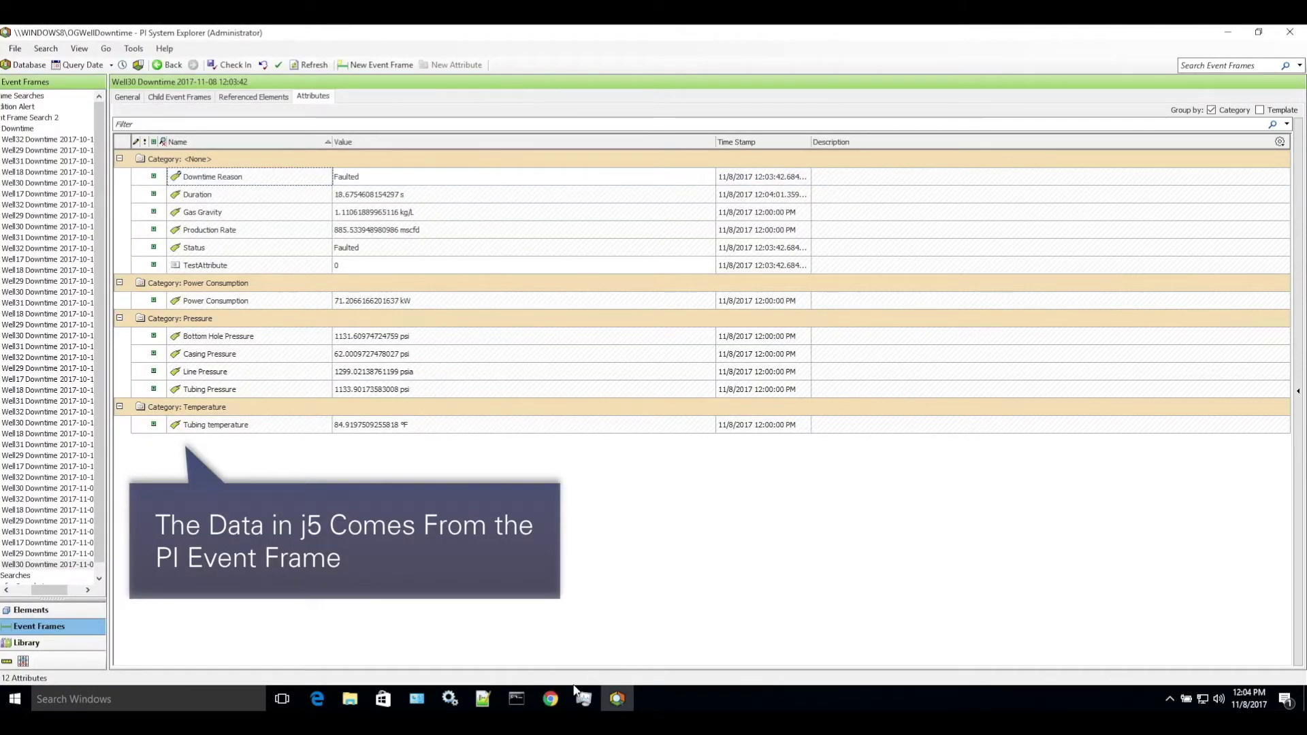
mouse_move(550, 698)
click(544, 646)
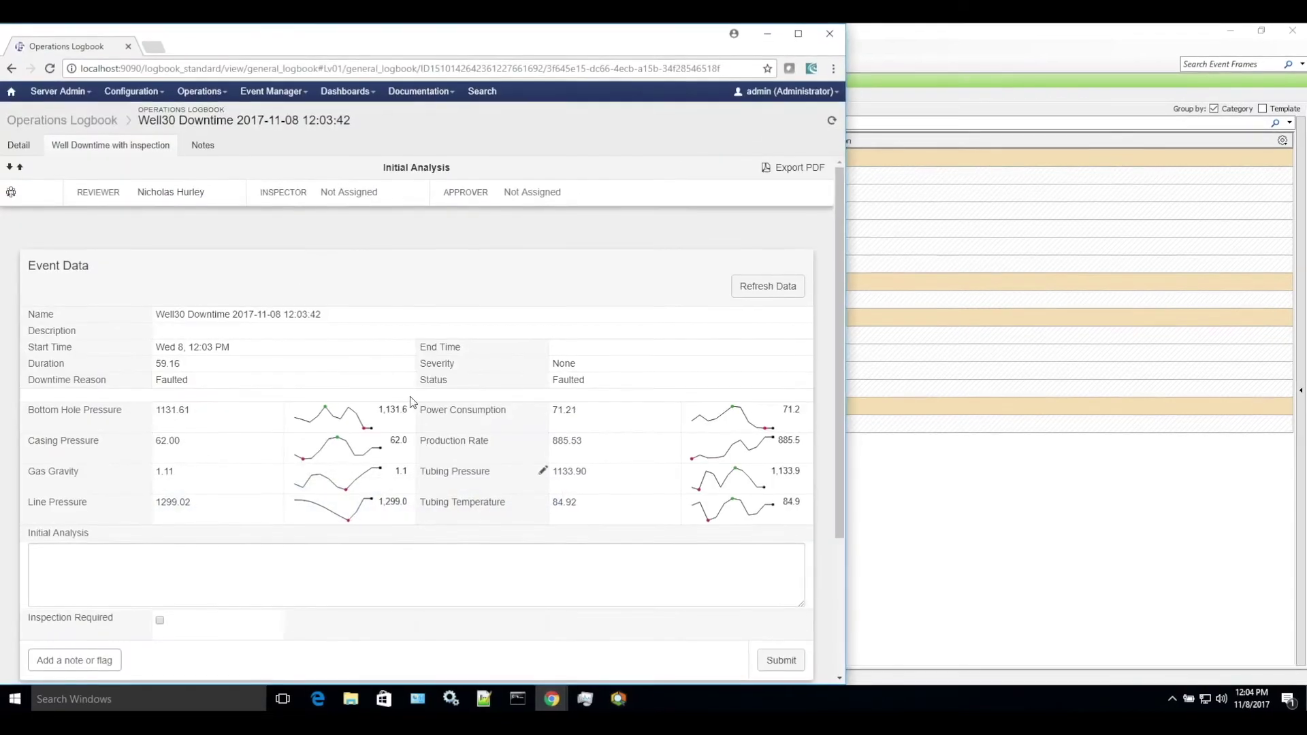
click(189, 561)
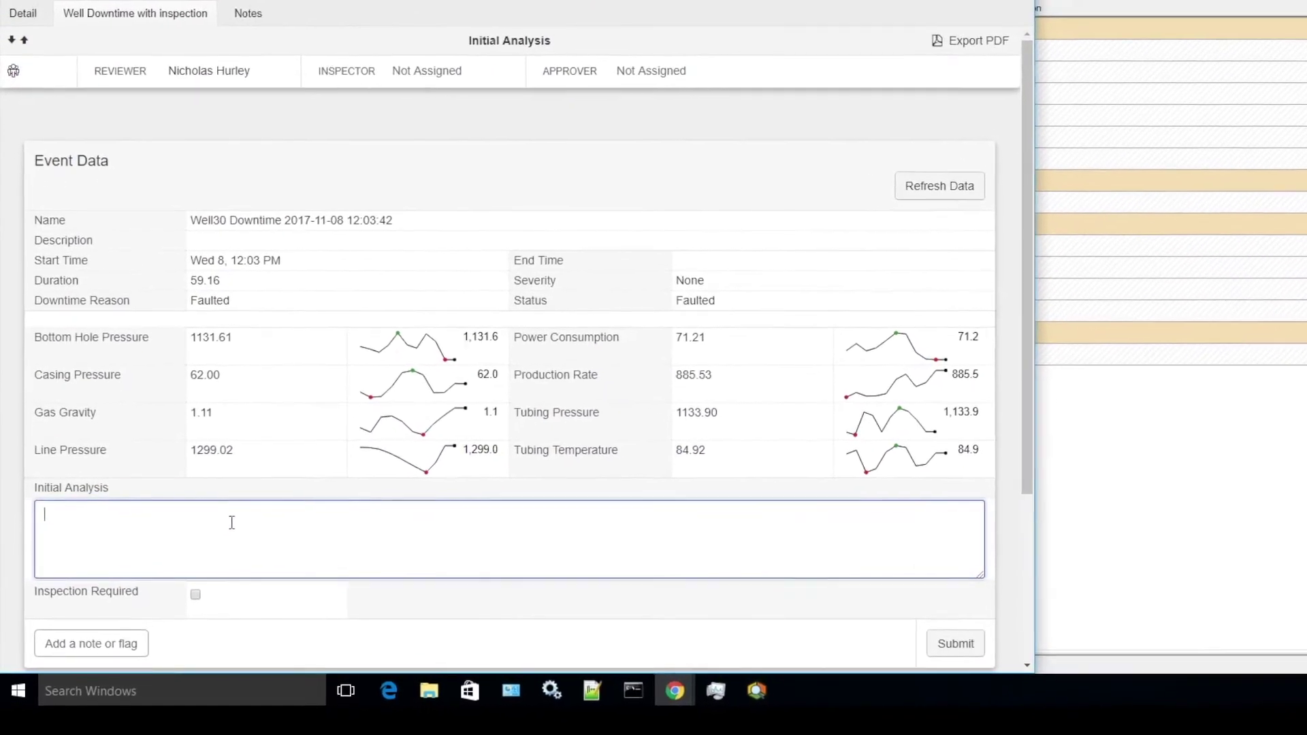
Enter the on-site inspection comment, tick Inspection Required, and search for an inspector
text(Require visi)
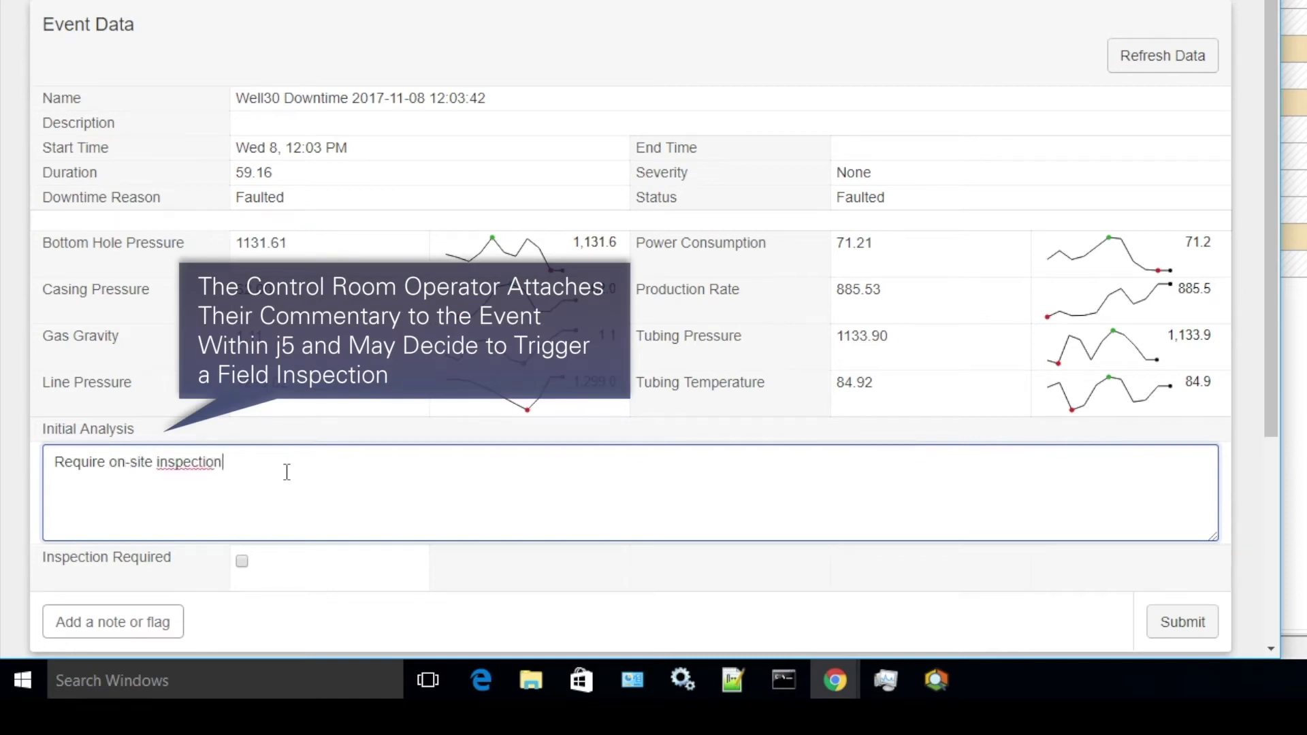
click(242, 561)
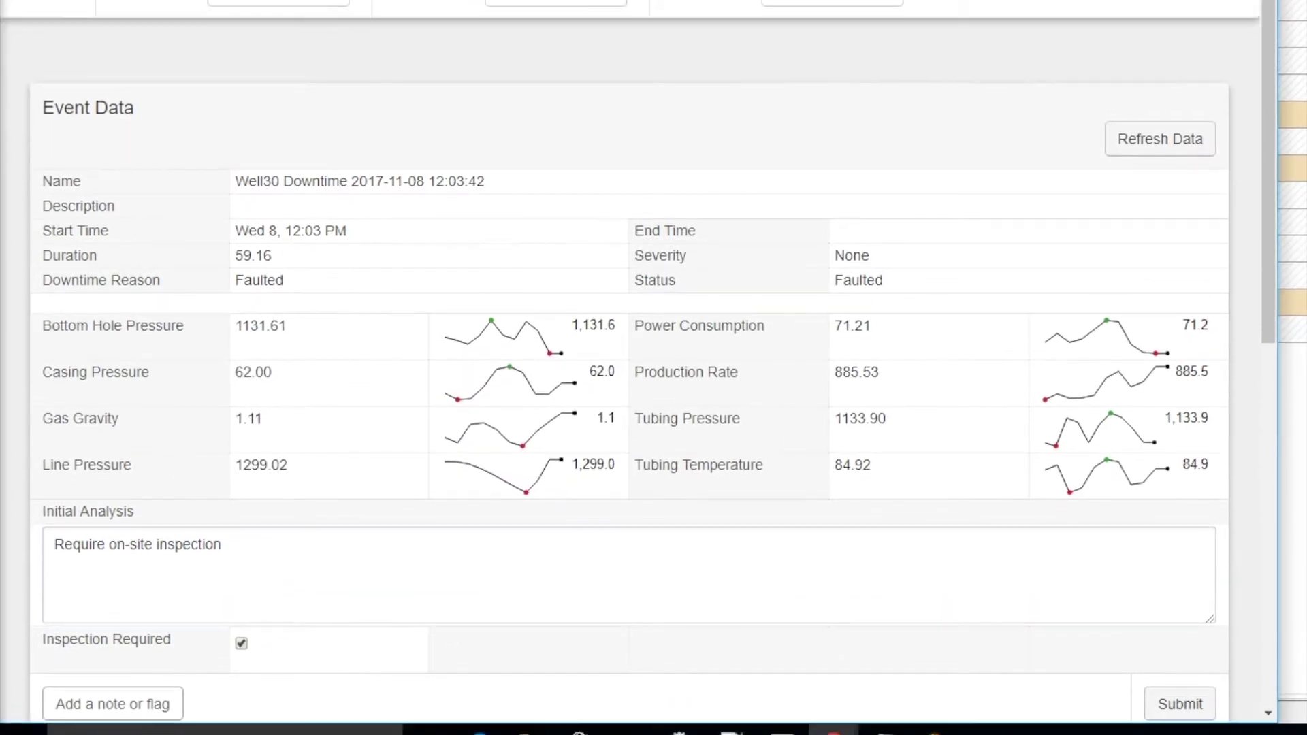
click(591, 130)
text(nic)
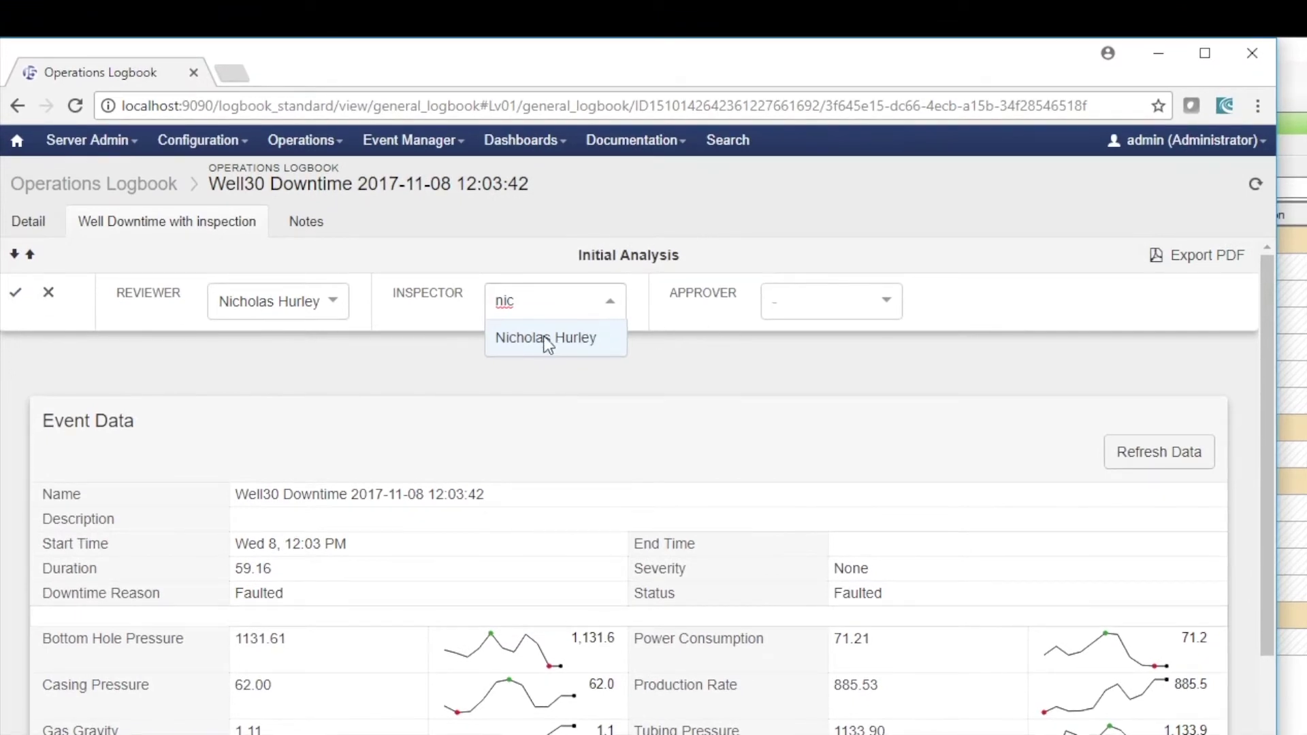
Assign the matching person as inspector and save the assignment
click(546, 339)
click(15, 292)
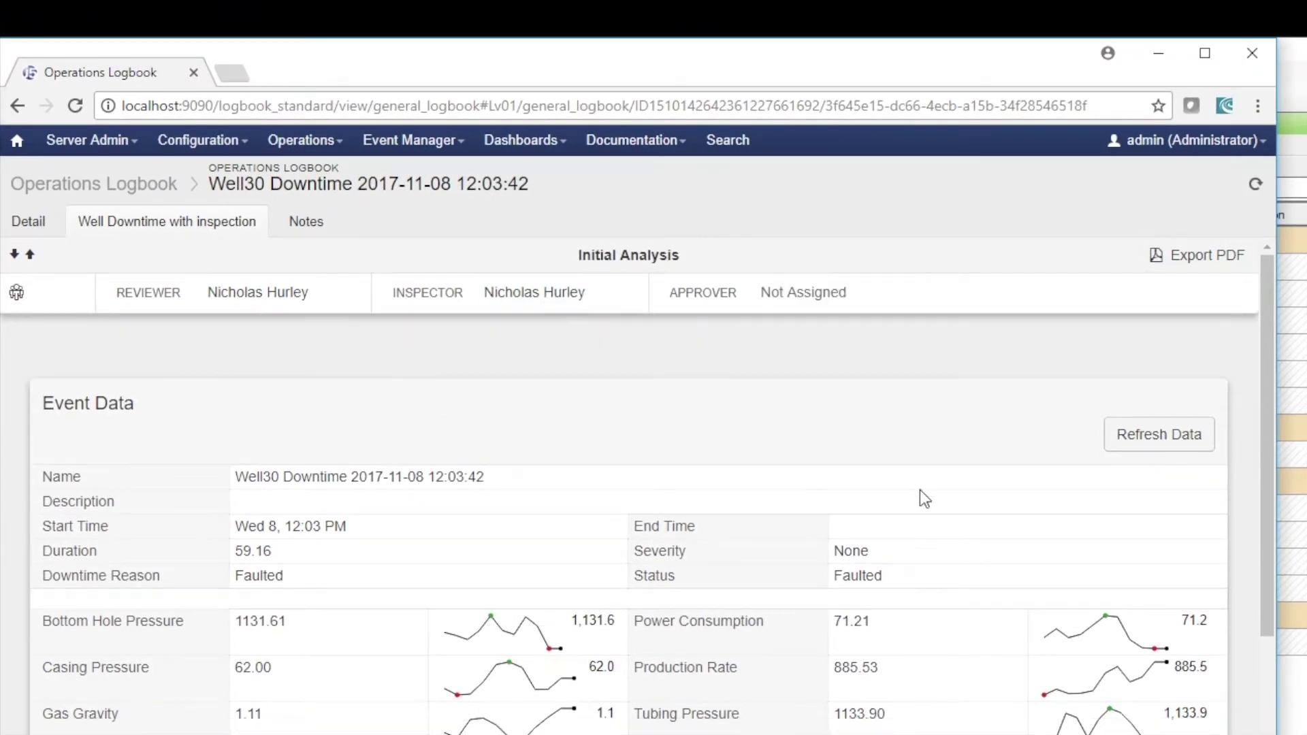
scroll(920, 488, down, 2)
scroll(104, 606, down, 6)
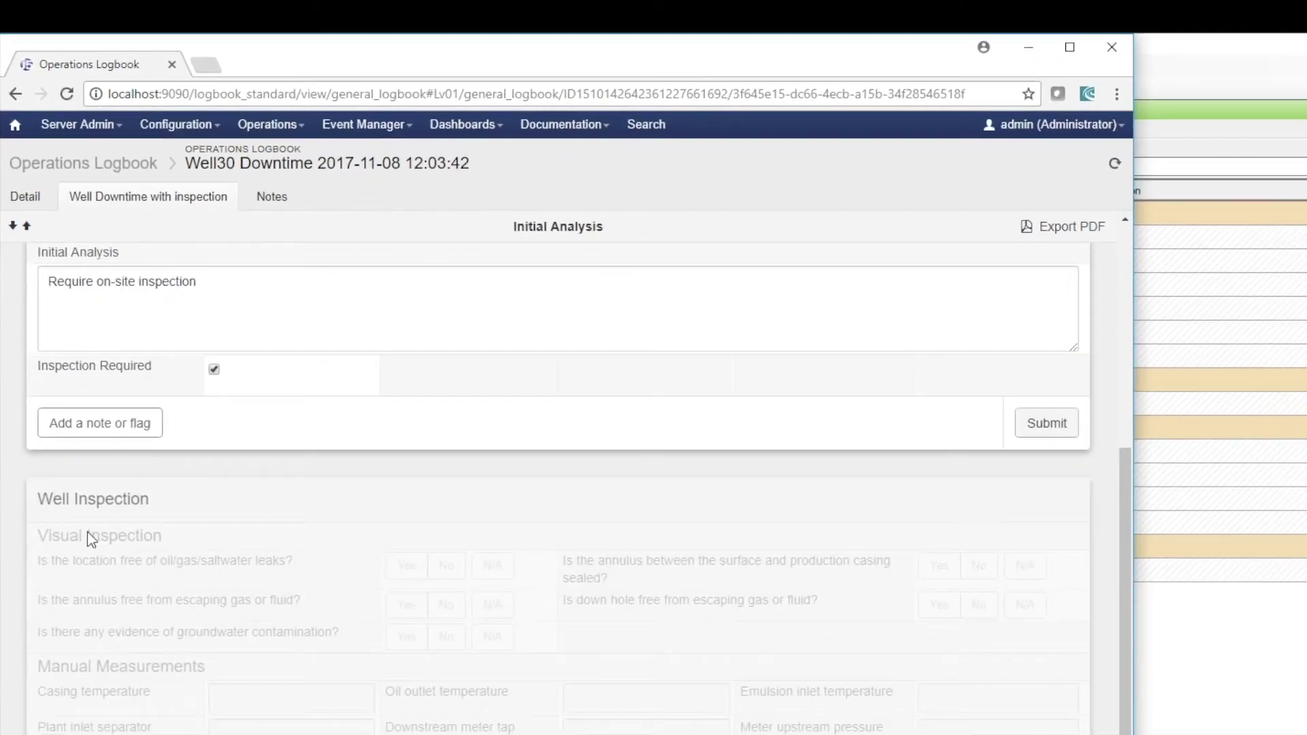
Re-tick Inspection Required to reveal the inspection form, then submit the initial analysis
click(213, 369)
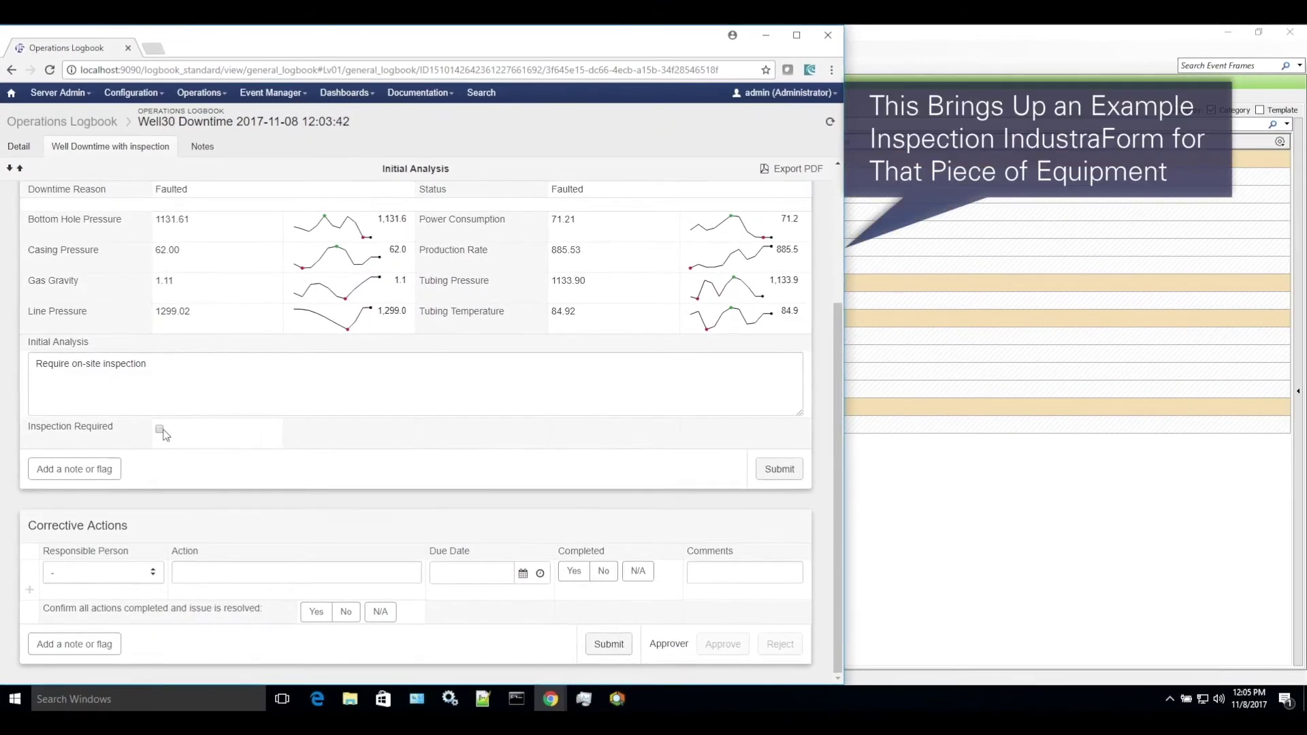
click(160, 430)
click(769, 253)
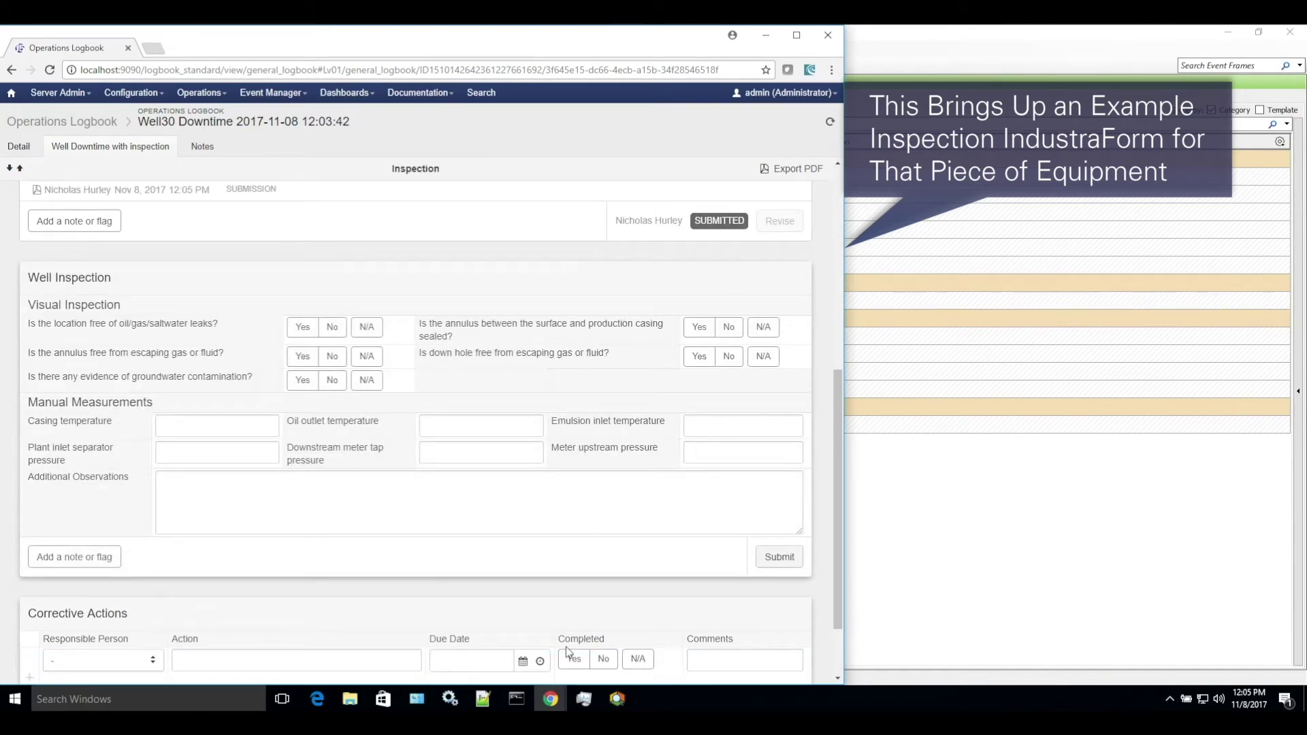
In the mobile app, include the Well30 downtime form among the selected forms
mouse_move(550, 698)
click(531, 656)
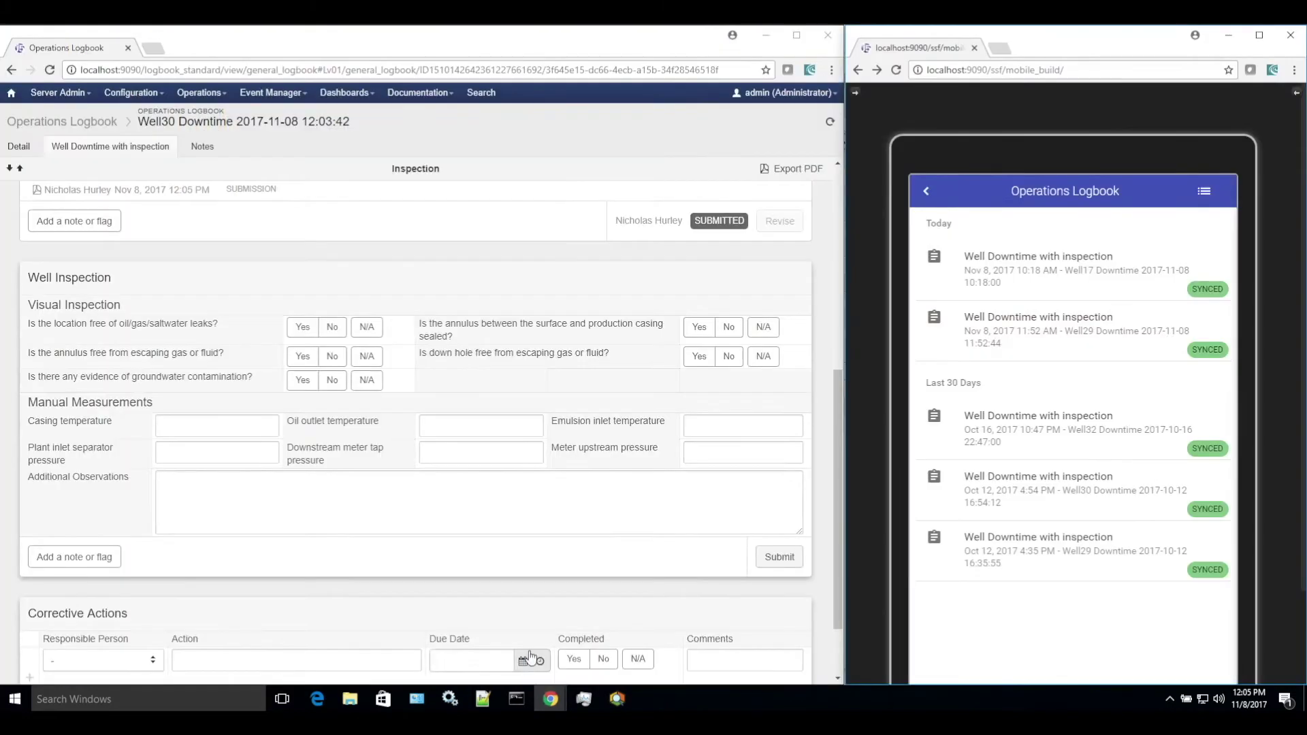
click(1204, 194)
click(985, 358)
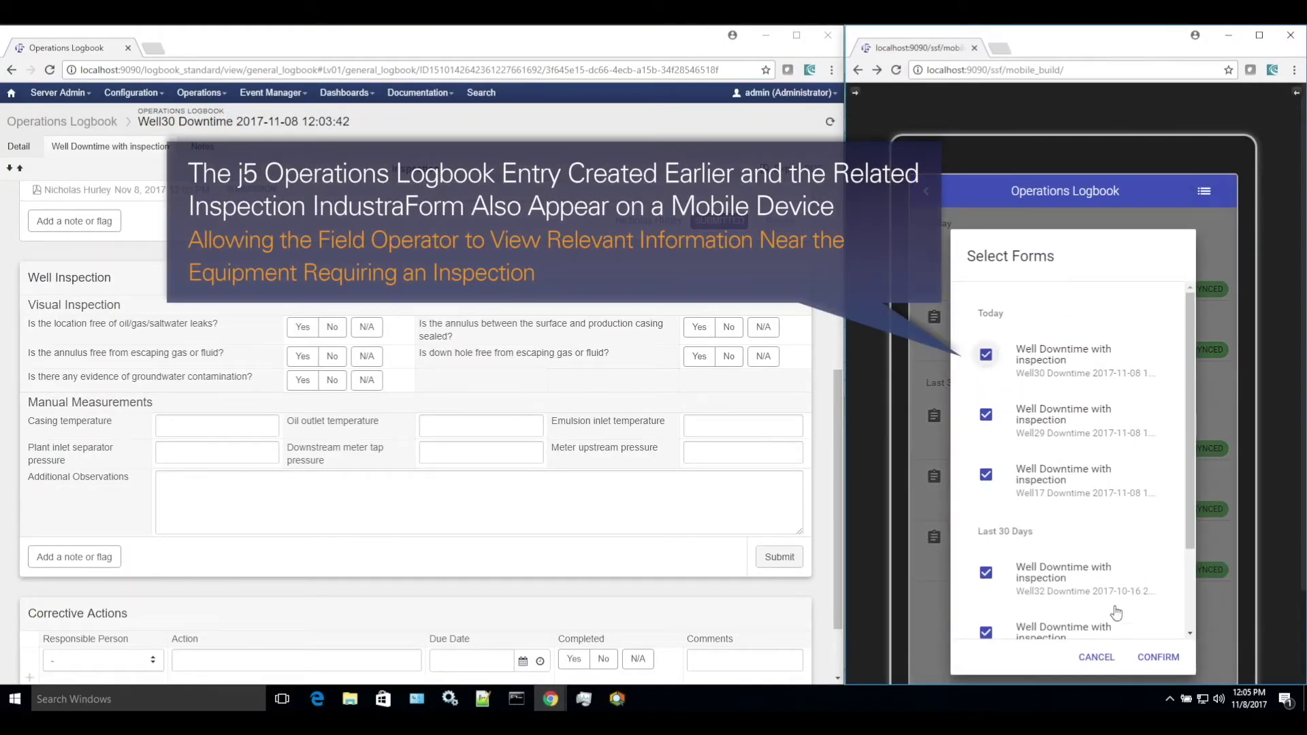
click(1150, 657)
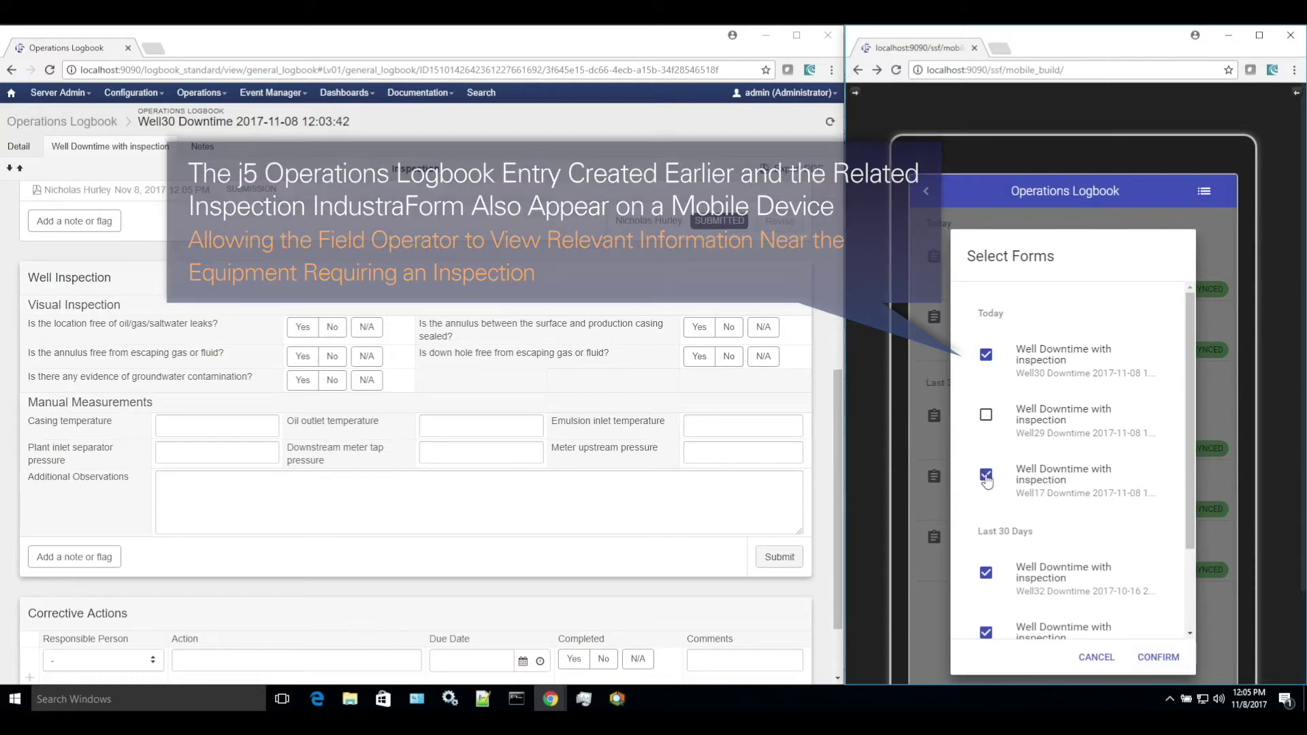
Open the Well30 entry, review its Event Data, and return to the sections list
click(994, 266)
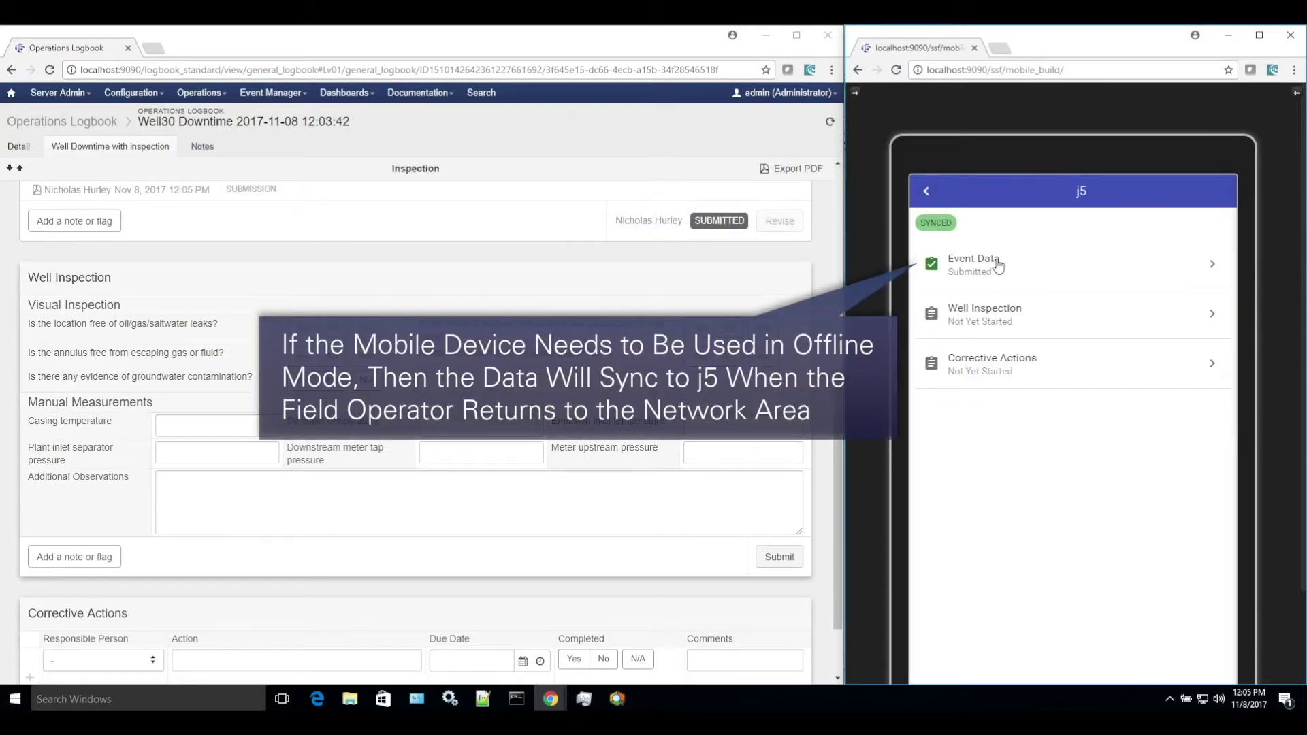
click(1049, 265)
scroll(1094, 358, down, 5)
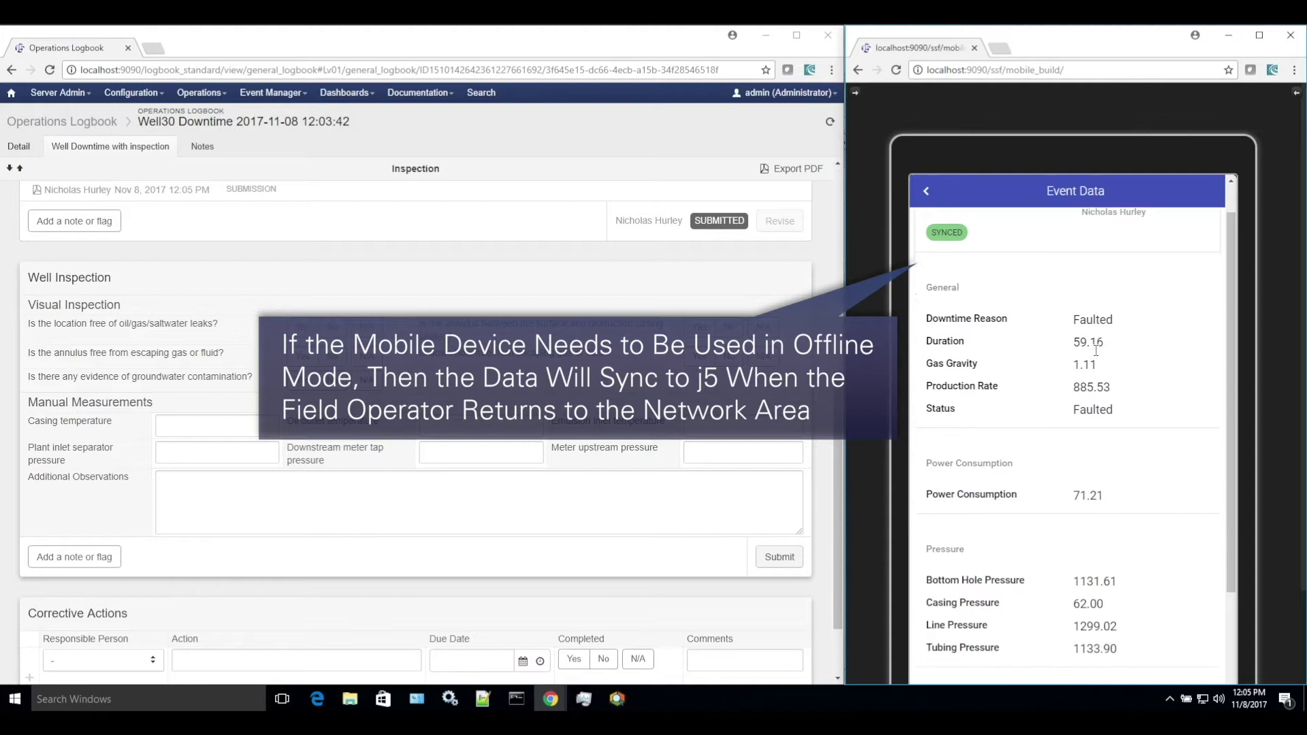
scroll(1096, 351, up, 5)
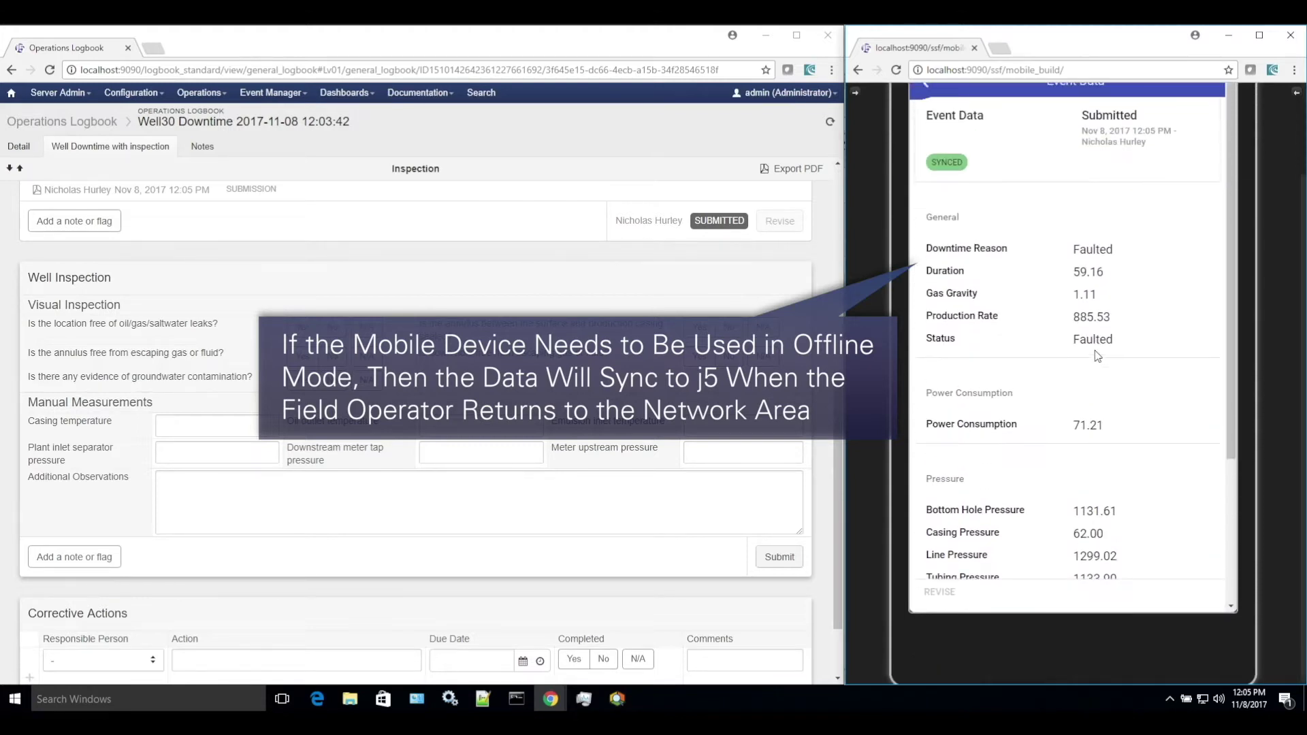
click(927, 194)
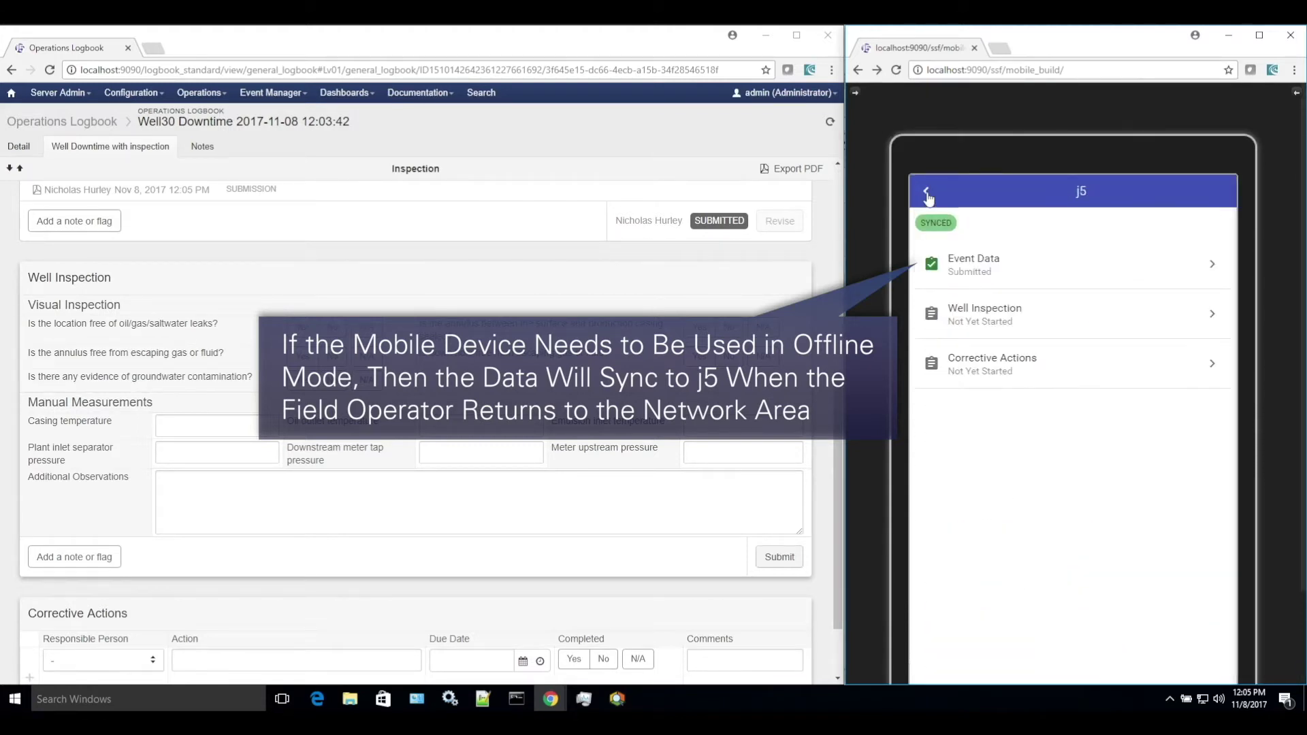
Open Well Inspection and answer Yes to the leak, annulus sealed and annulus gas-free checks
click(1019, 315)
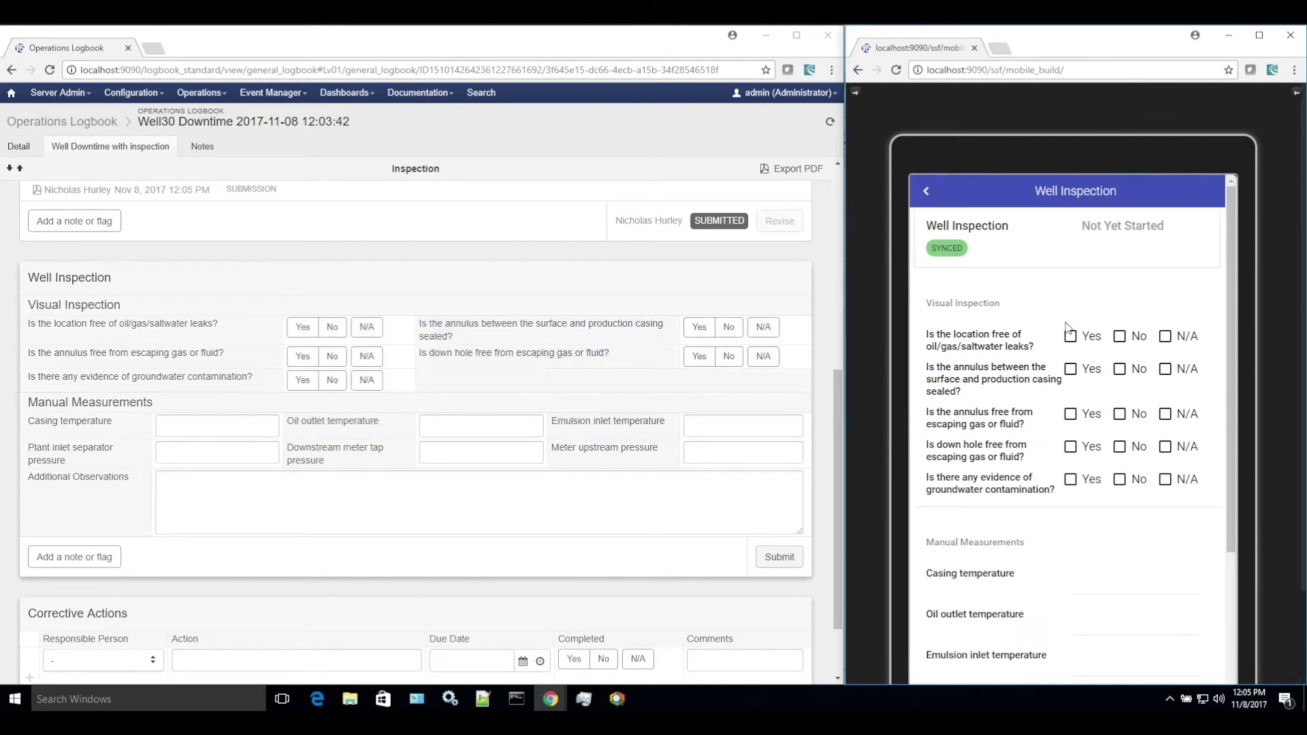
click(1069, 336)
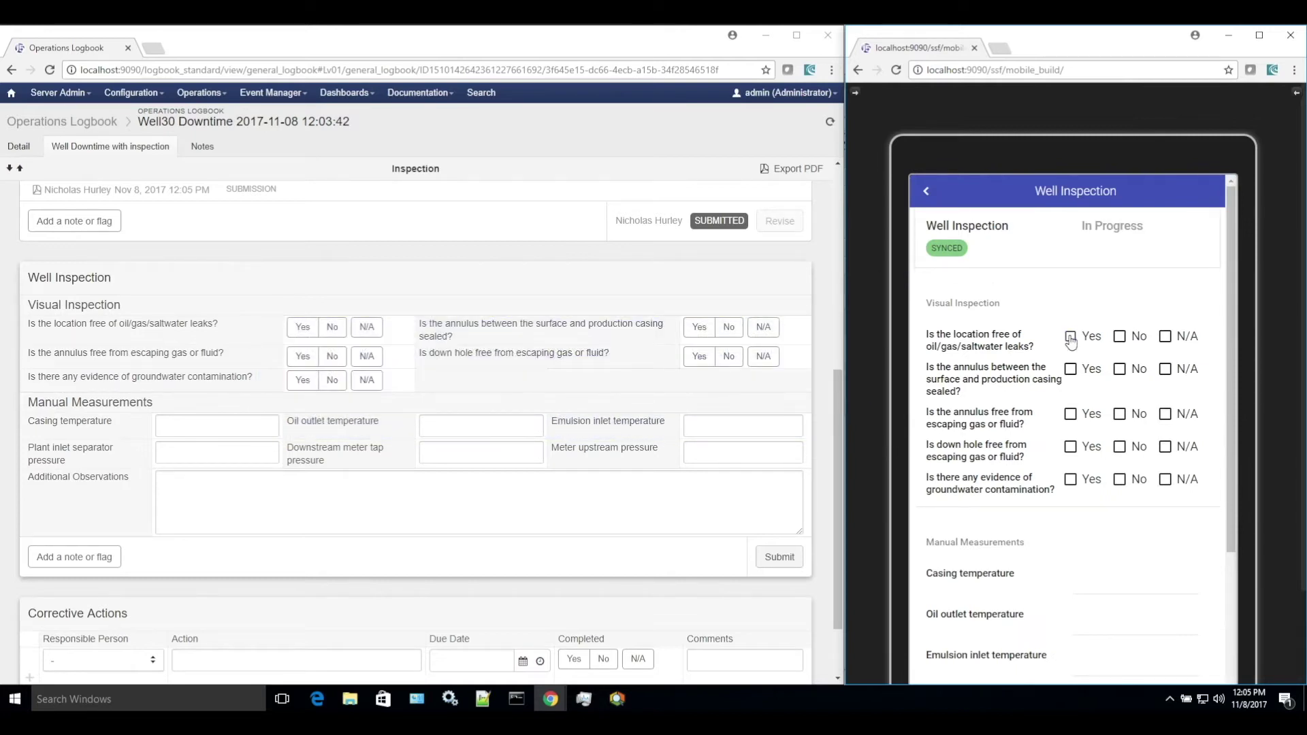
click(1069, 371)
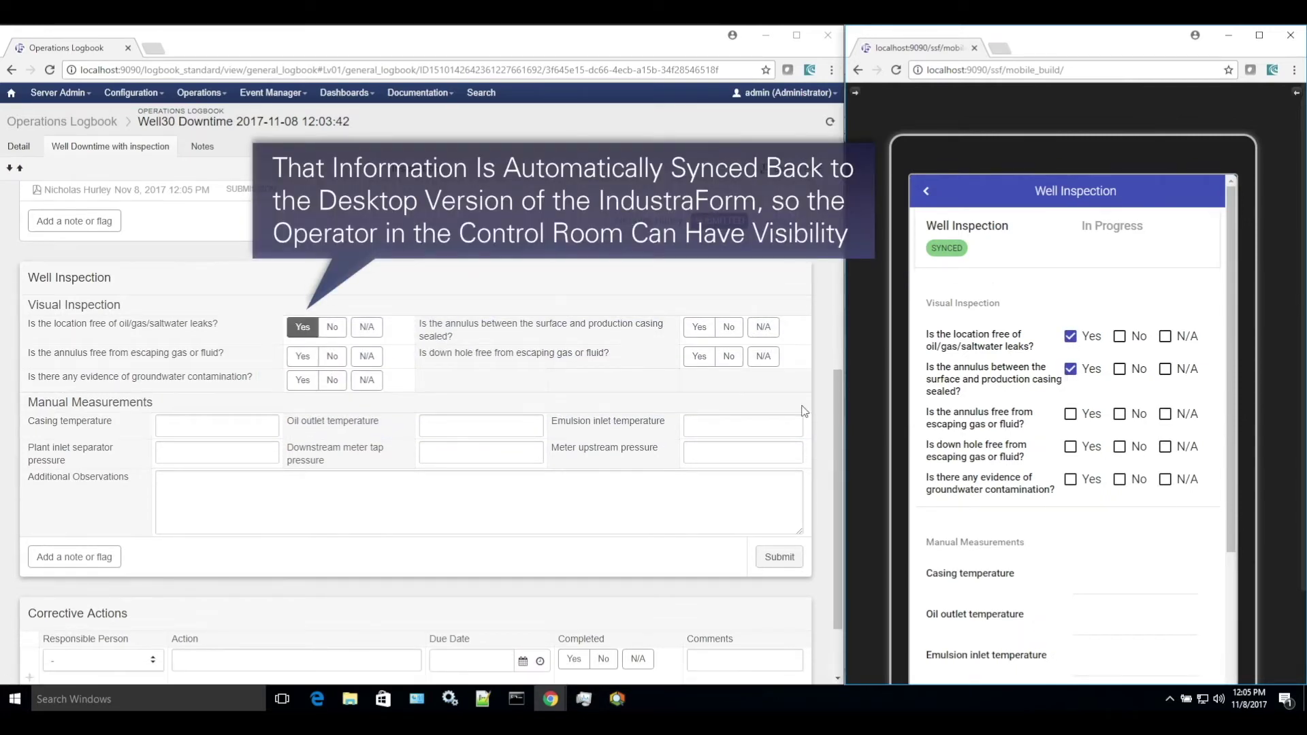
click(1069, 413)
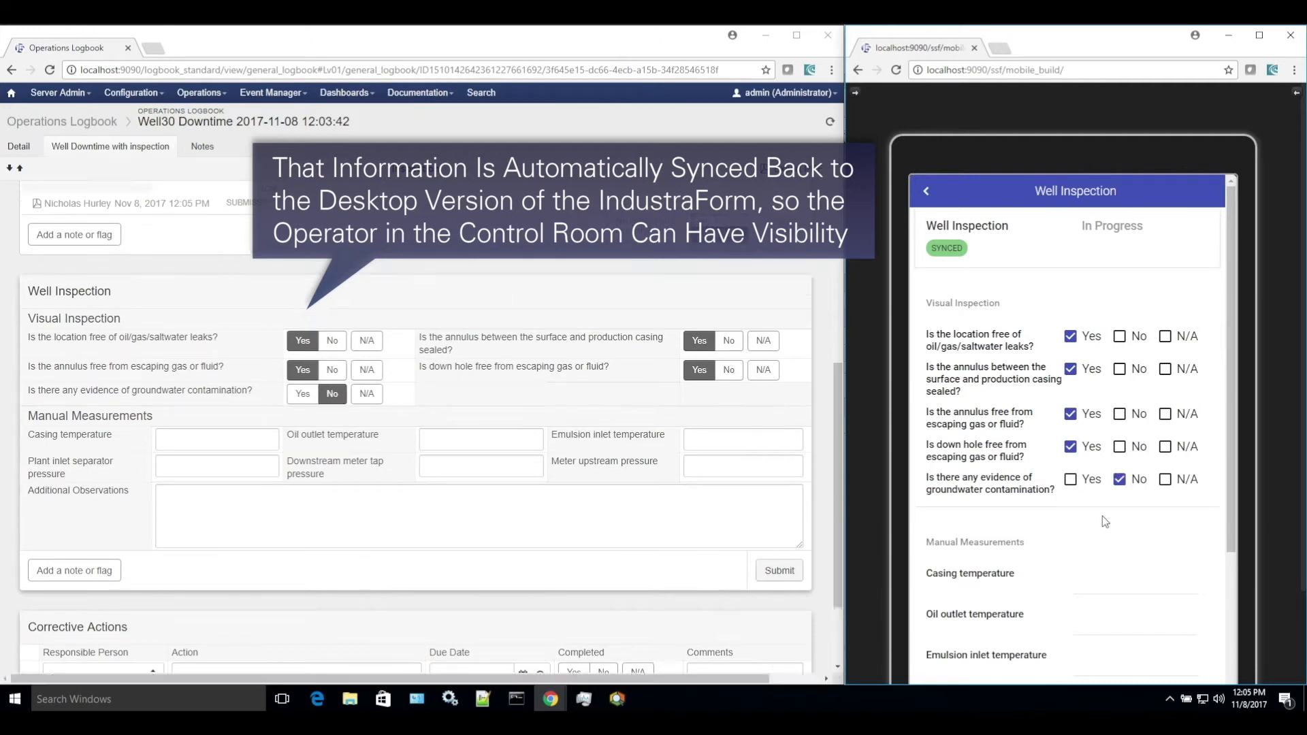
scroll(1104, 497, down, 2)
Enter manual measurements 70, 112, 110, 500, 400 and 700
click(1102, 442)
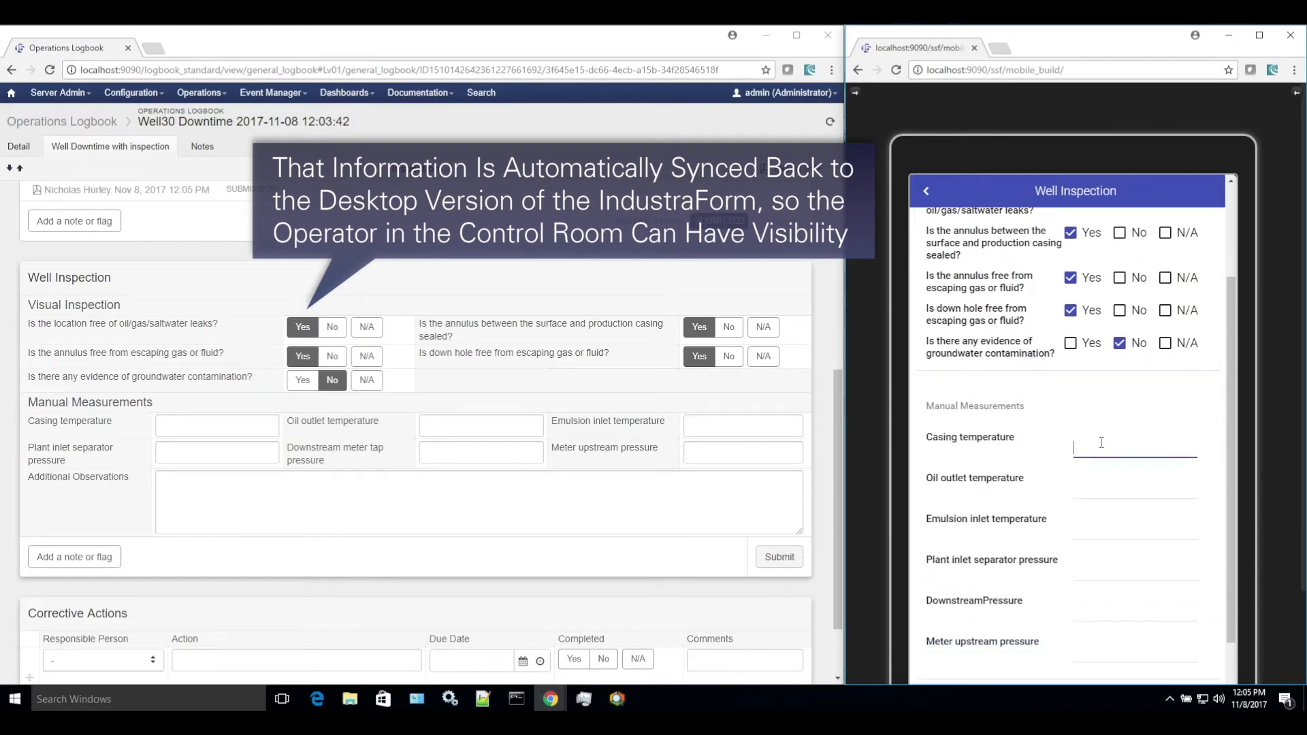
click(1116, 492)
text(112)
click(1103, 532)
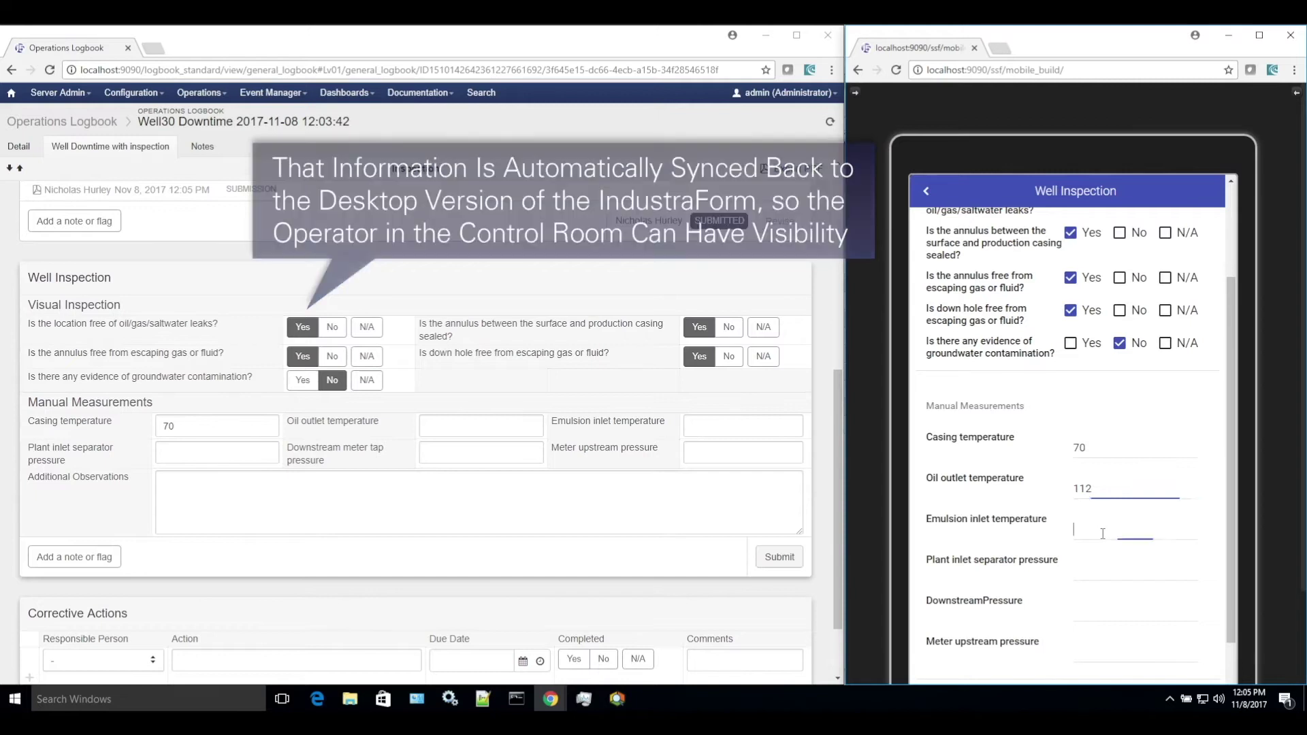
click(1097, 577)
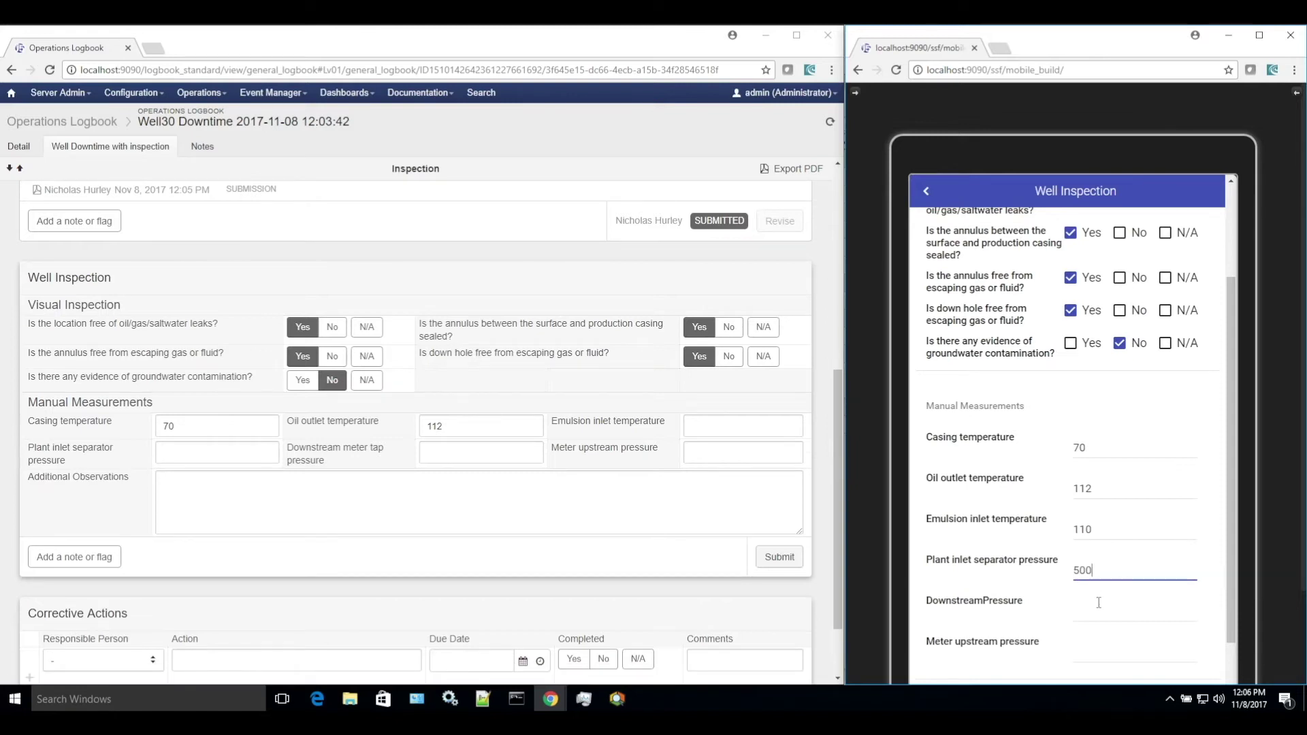
click(1089, 608)
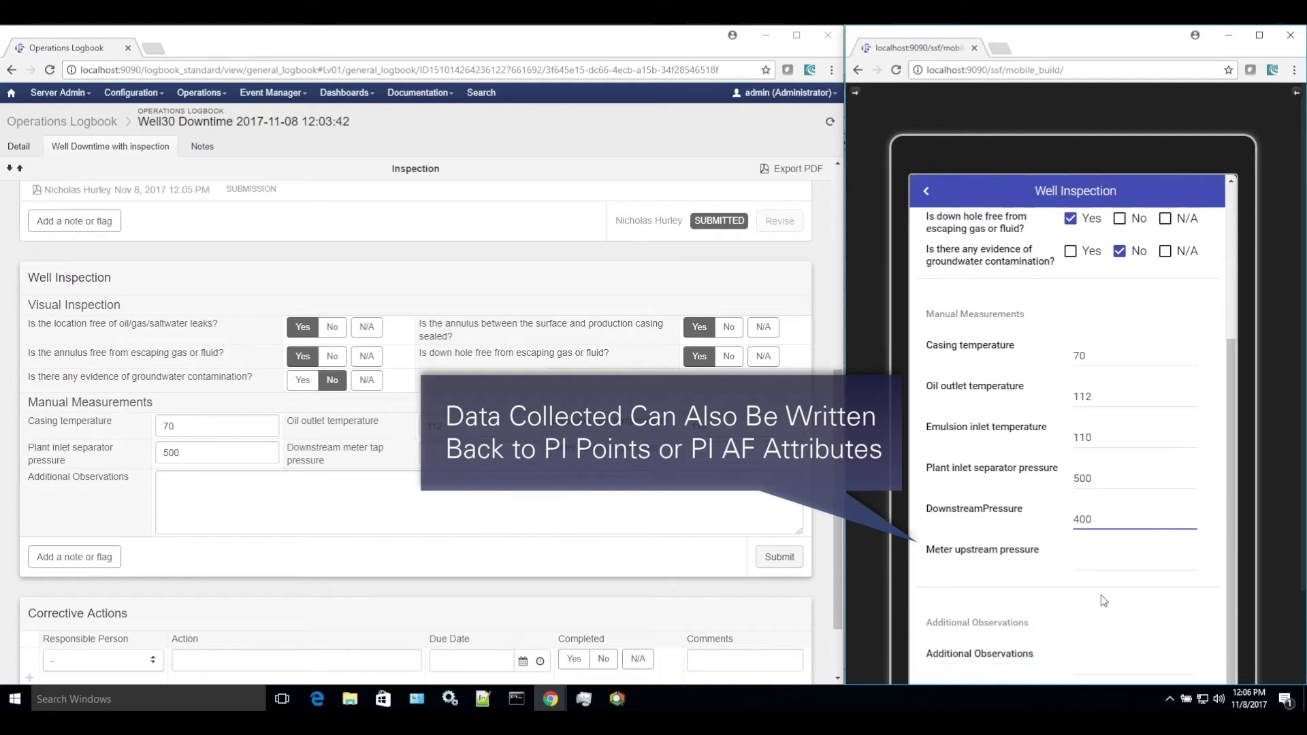
click(1105, 563)
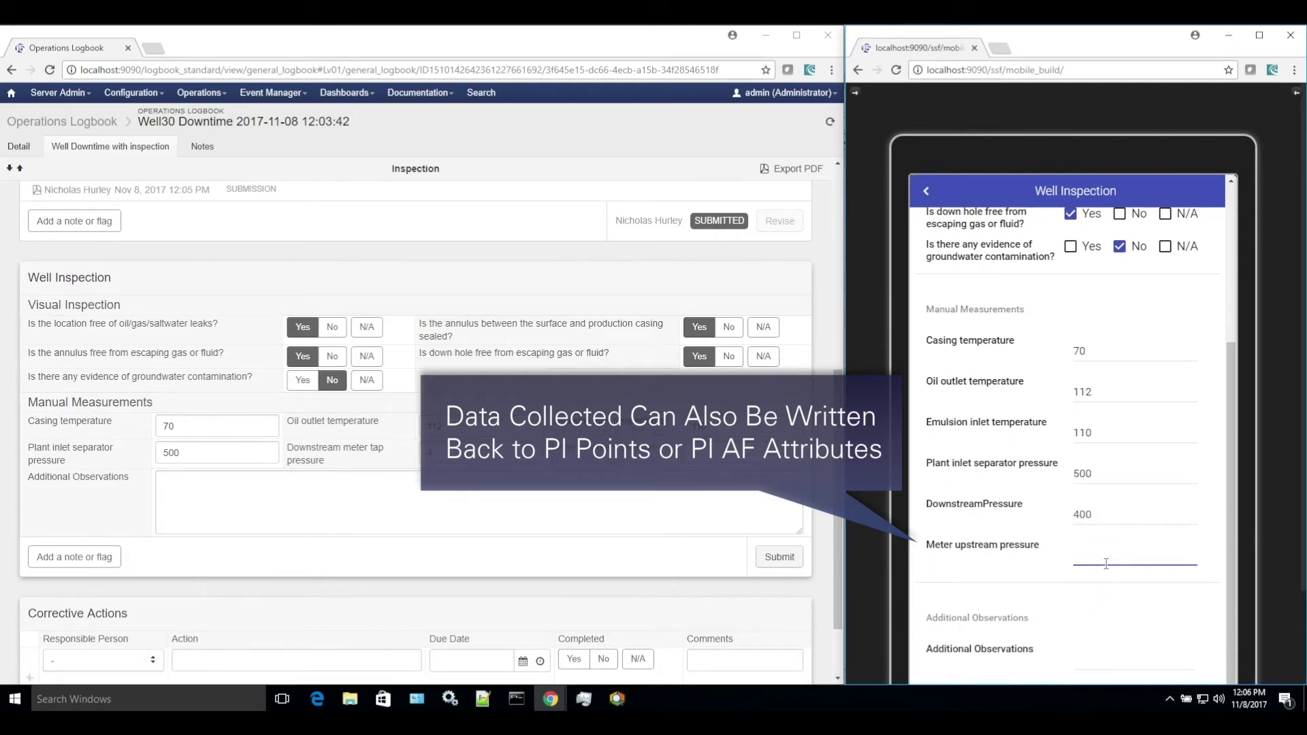
text(700)
Add the observation "Well has been restarted, functioning normally."
scroll(1096, 587, down, 1)
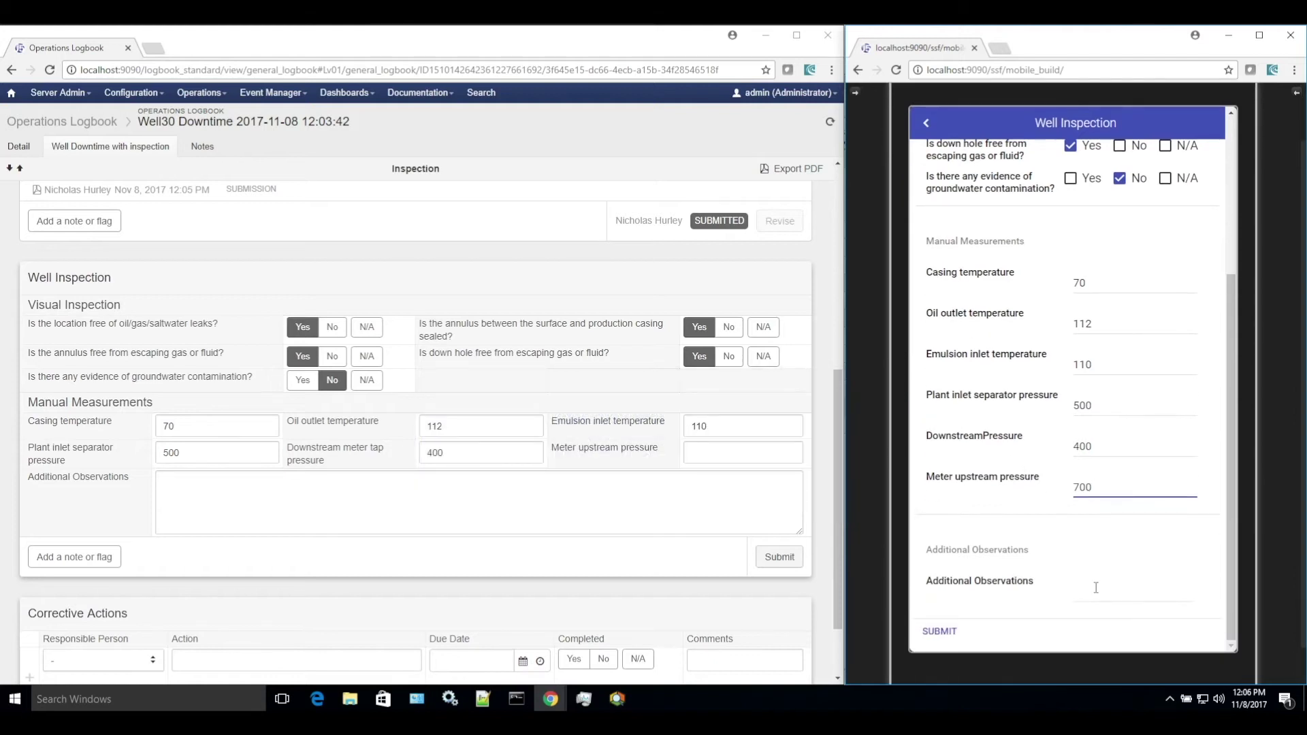
click(1095, 587)
text(Well has been restarted,)
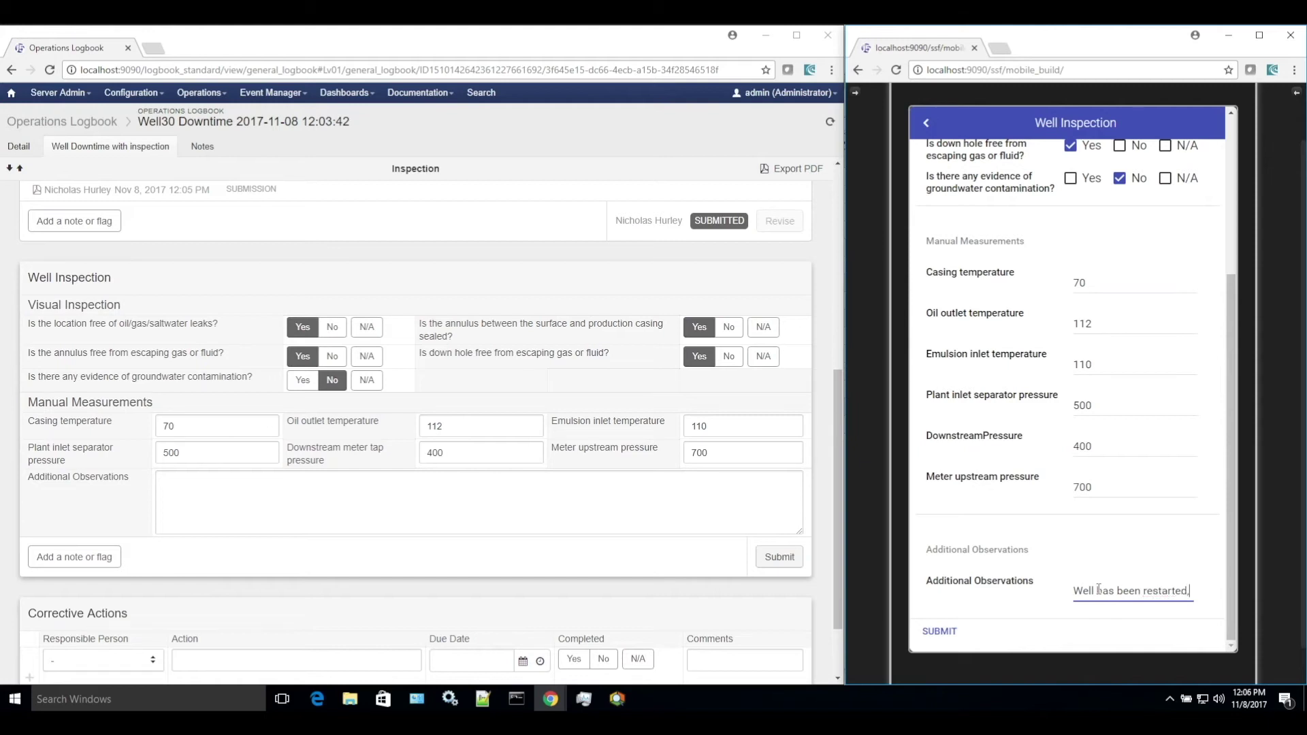
text( functionaling nor)
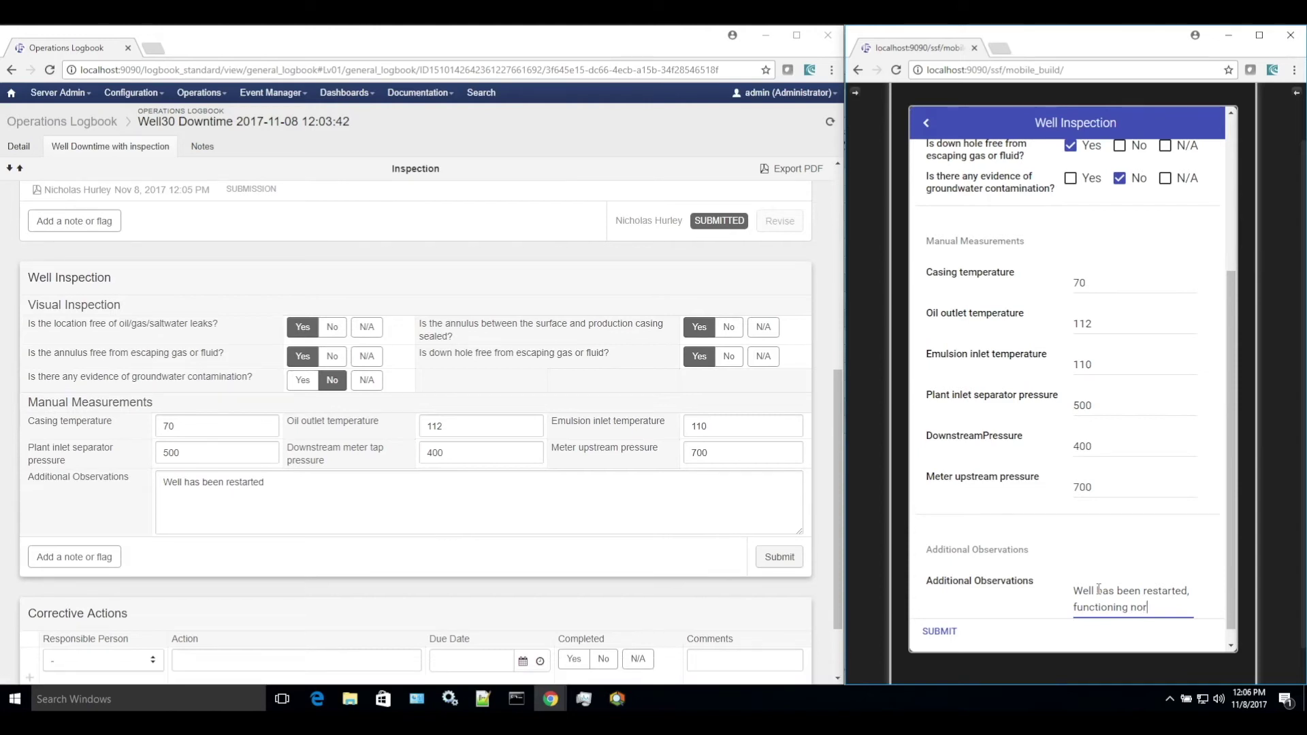
text(mally.)
Submit the Well Inspection section from mobile and confirm it
click(943, 630)
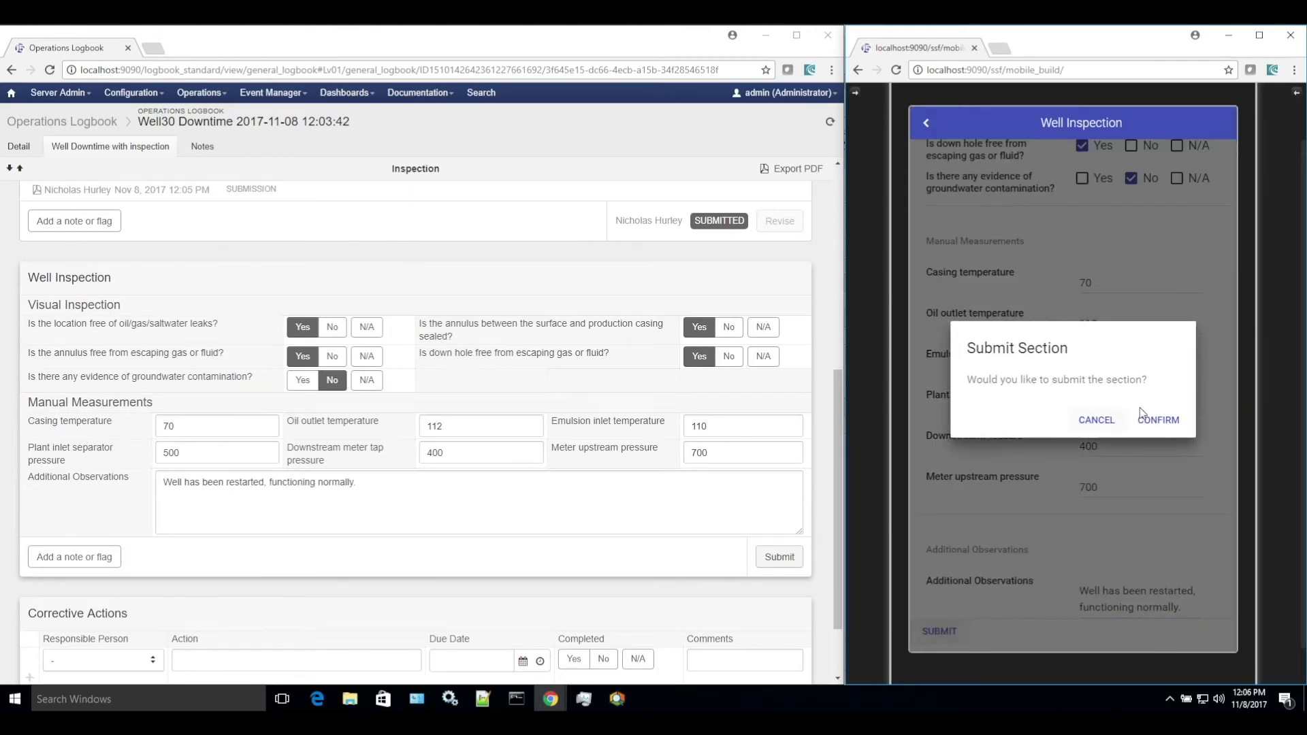
click(1144, 415)
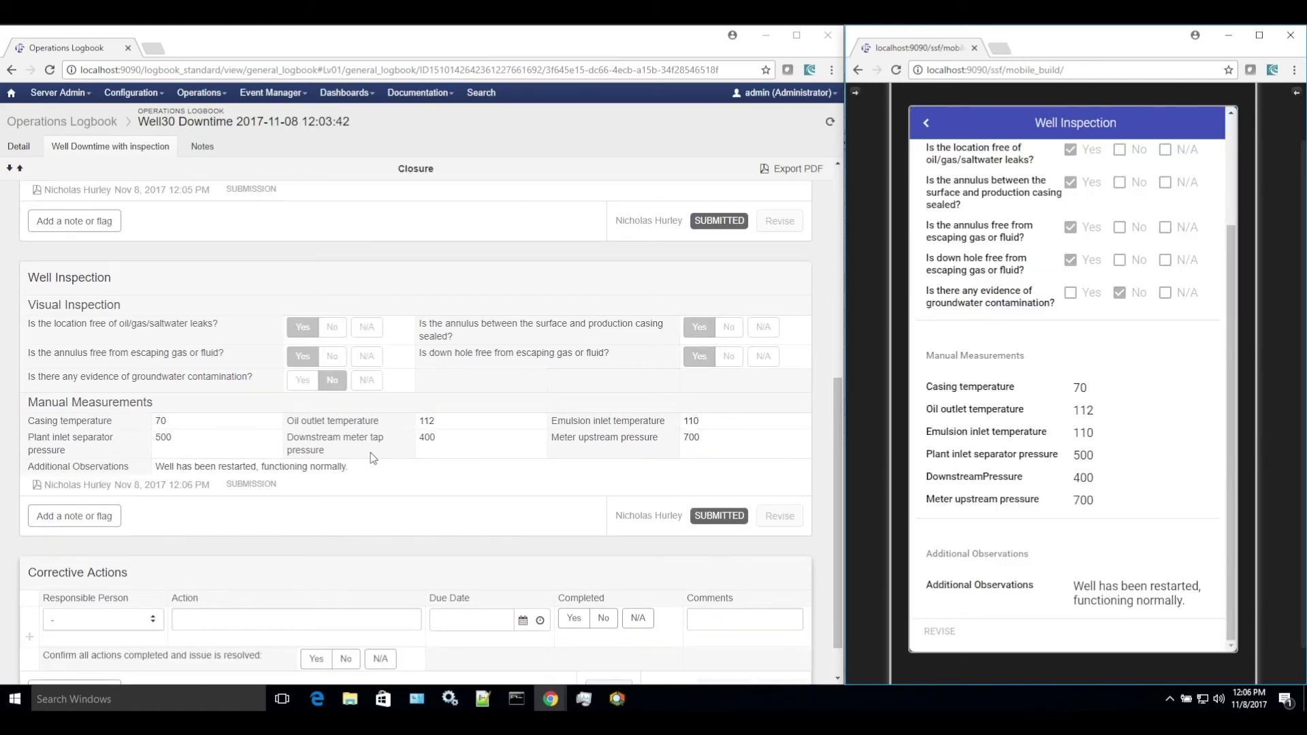
scroll(365, 462, down, 1)
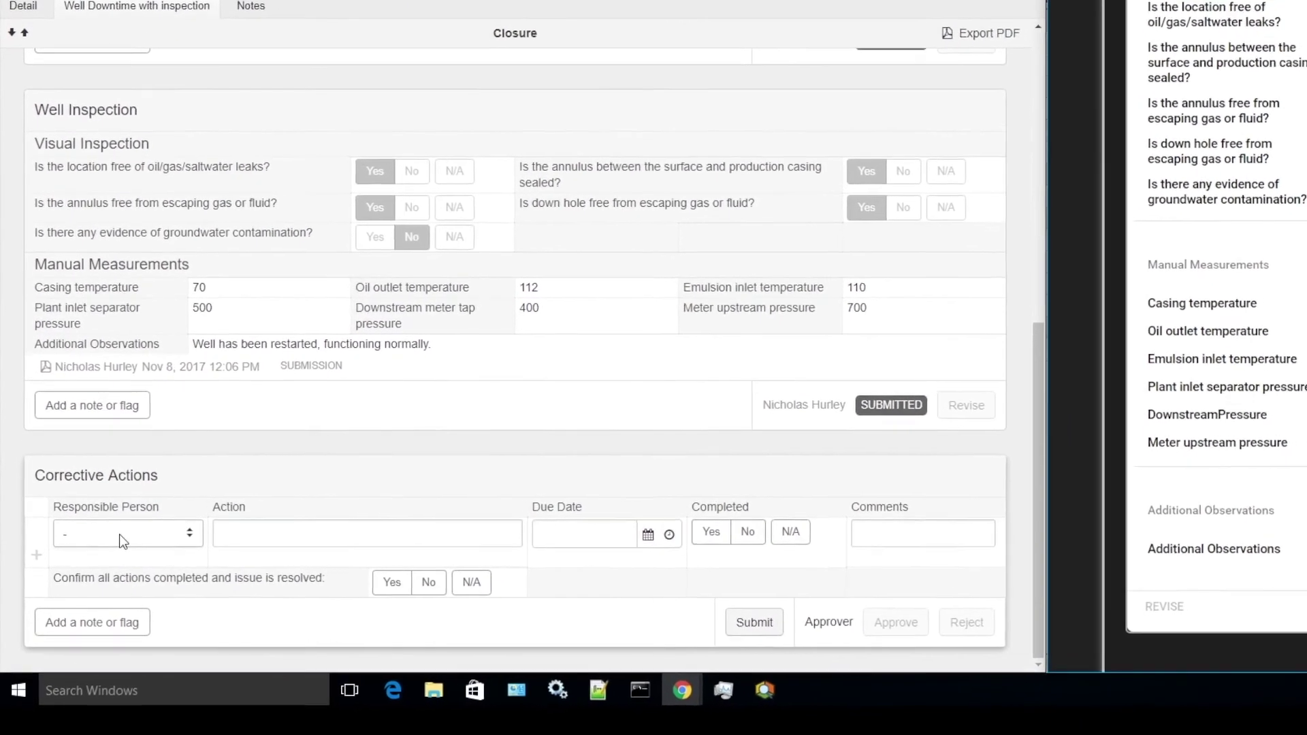
Assign a responsible person and enter the action 'Create work order for preventative maintenance'
click(113, 549)
click(139, 146)
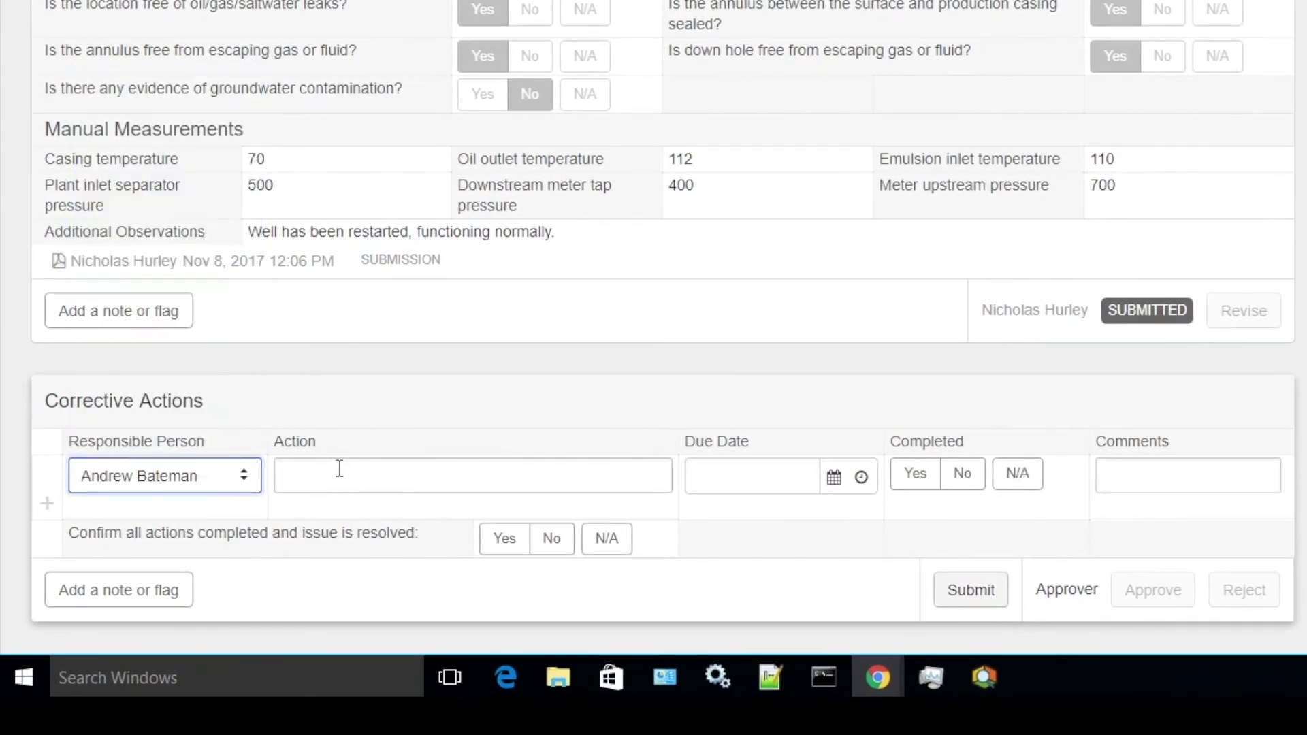
click(322, 485)
text(Cre)
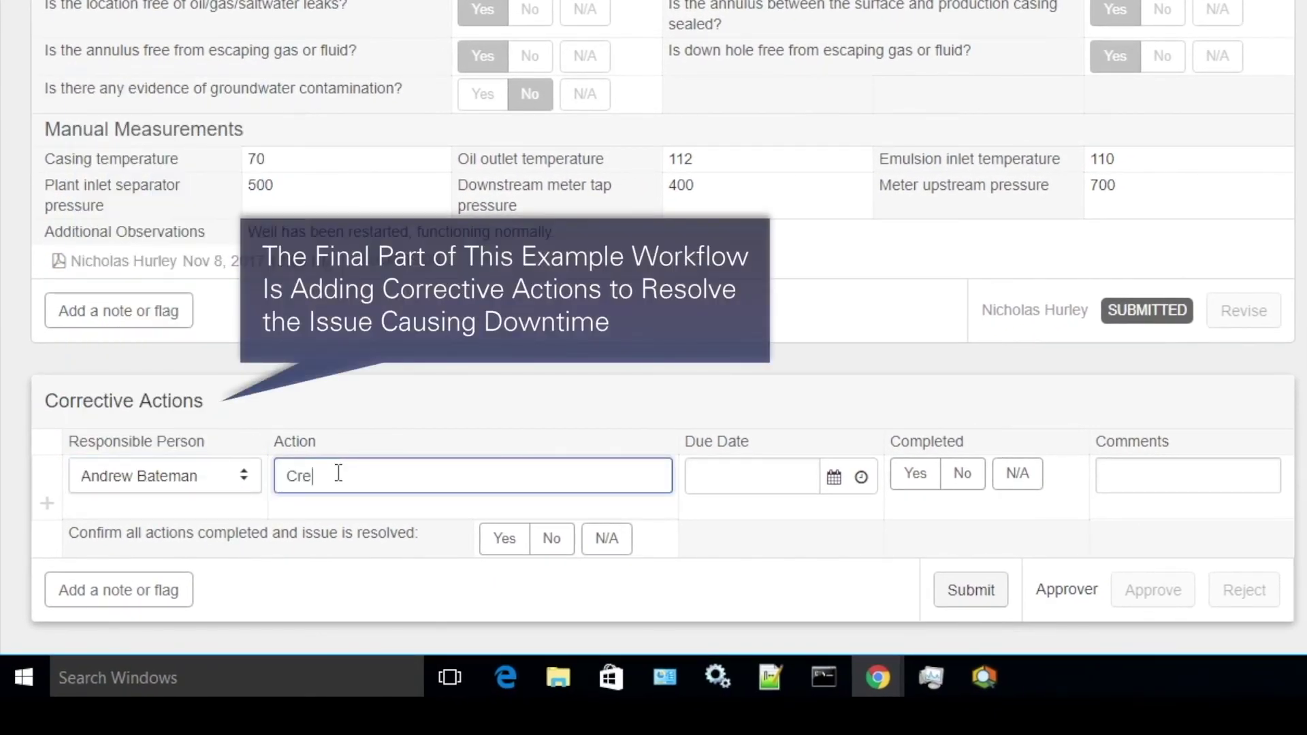
key(BackSpace)
key(BackSpace)
key(BackSpace)
text(ate work)
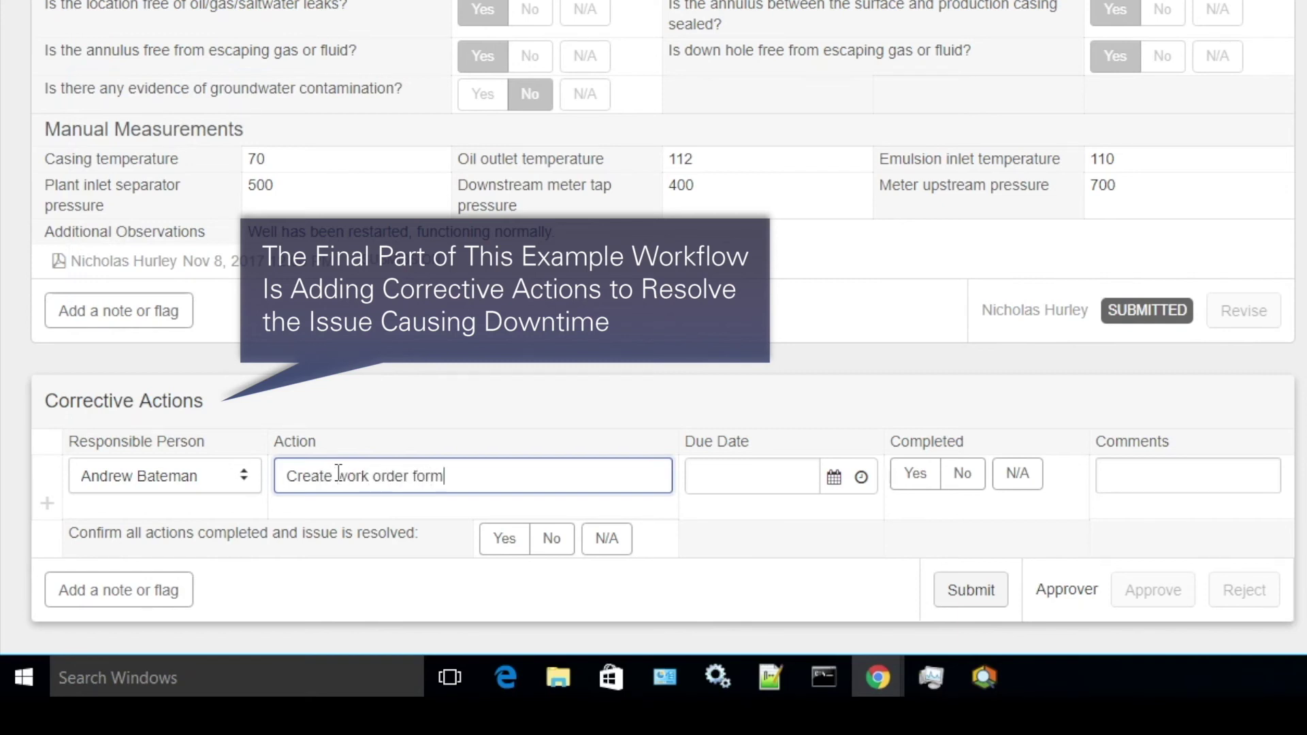
text( order for preventa)
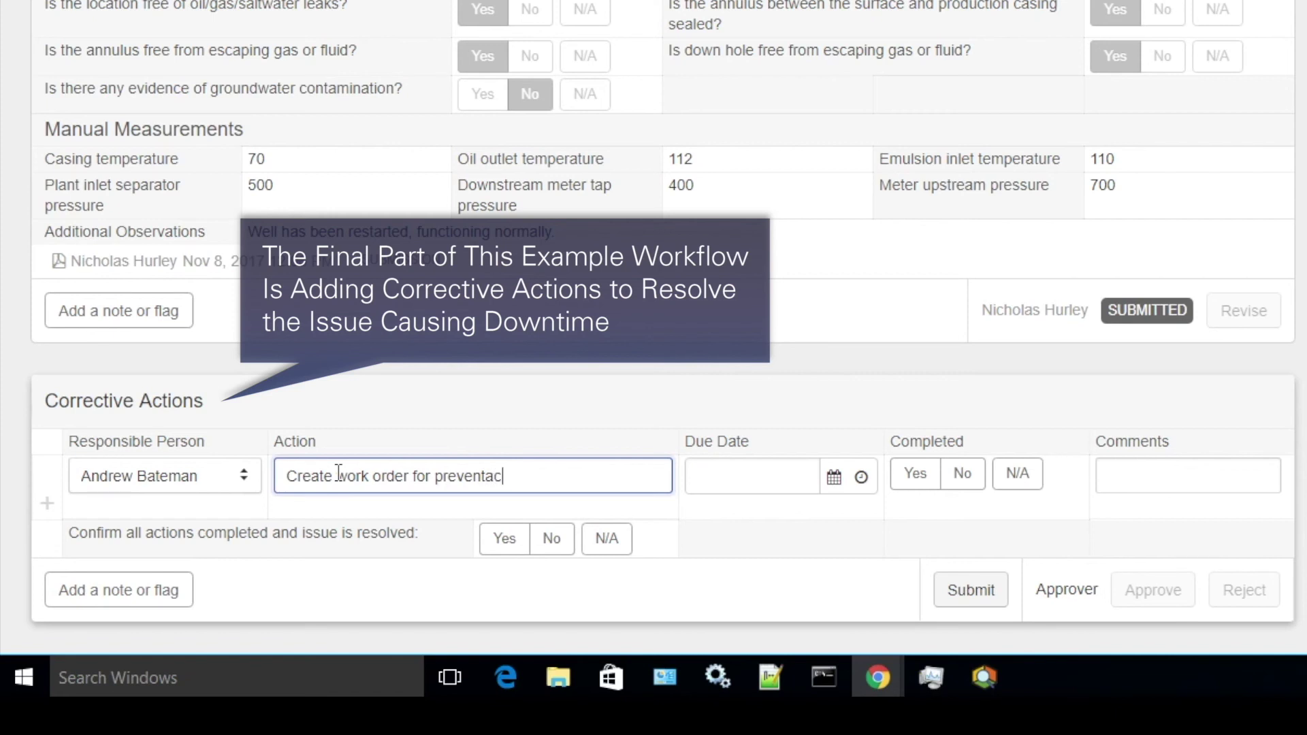
text(tive maintenance in SAP)
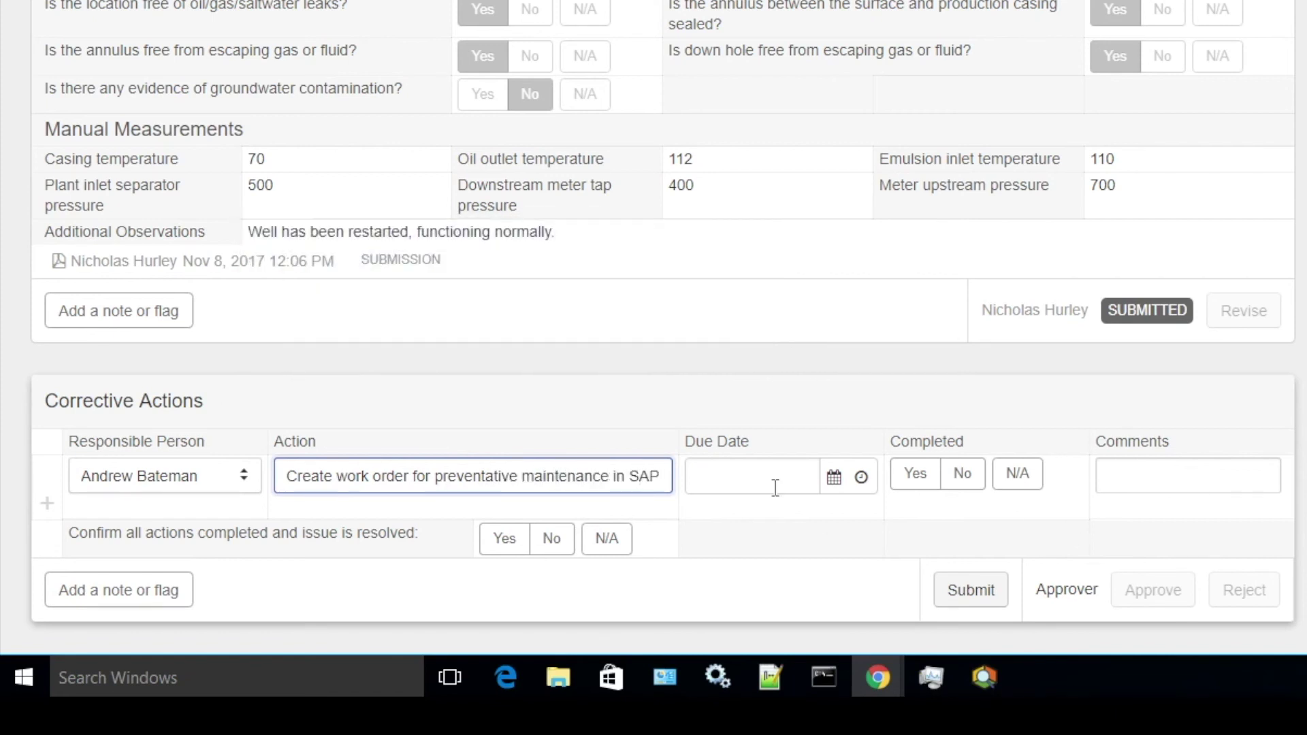
Open the calendar picker in the corrective action's Due Date field
click(831, 484)
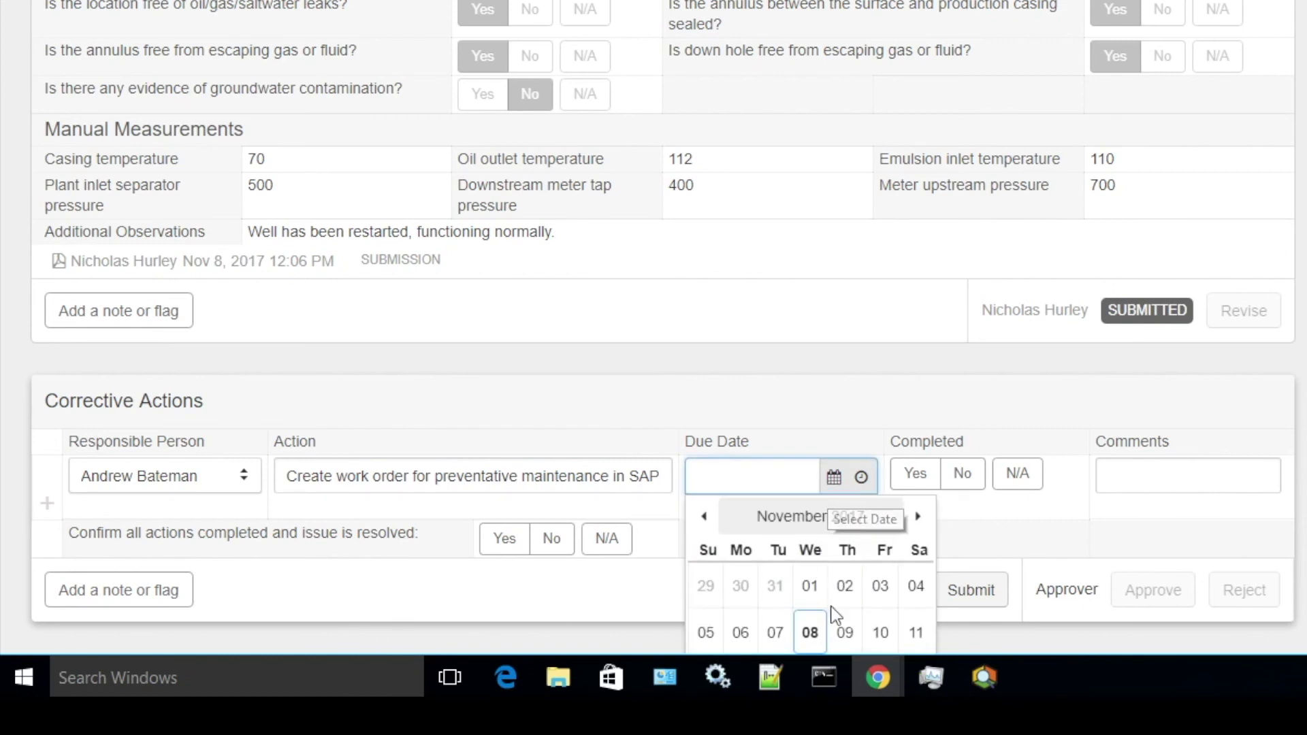